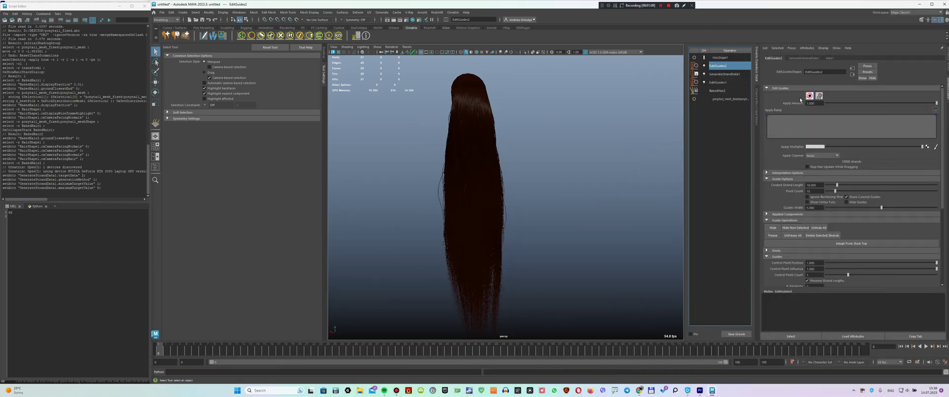
# Enable strand groups and selection by group for the EditGuides2 operator
pyautogui.click(717, 65)
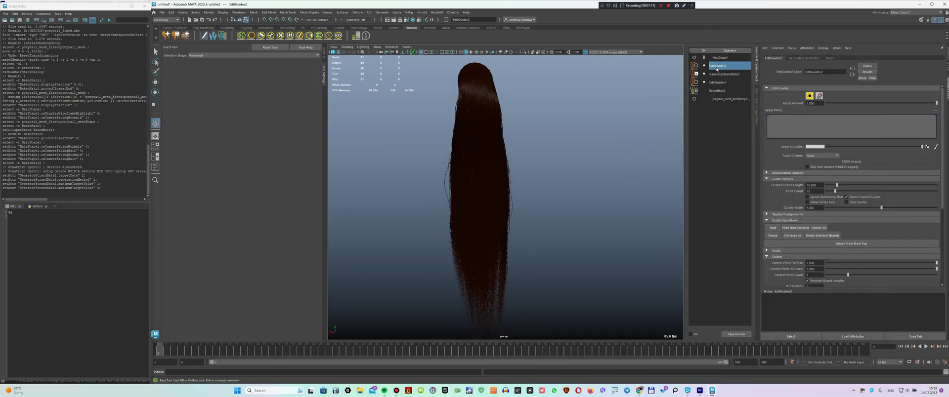
pyautogui.scroll(-5, 761, 223)
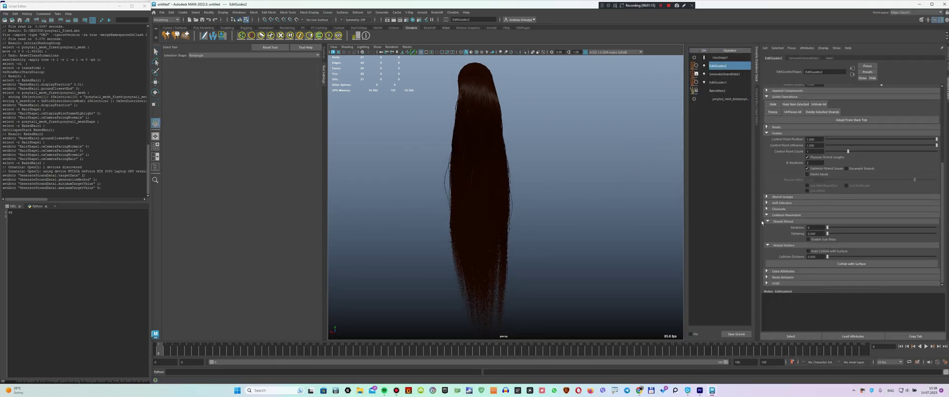
pyautogui.click(781, 196)
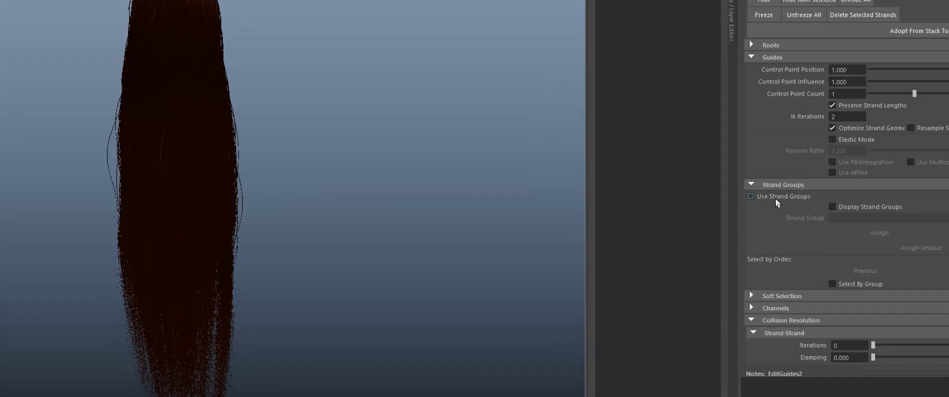
pyautogui.click(781, 203)
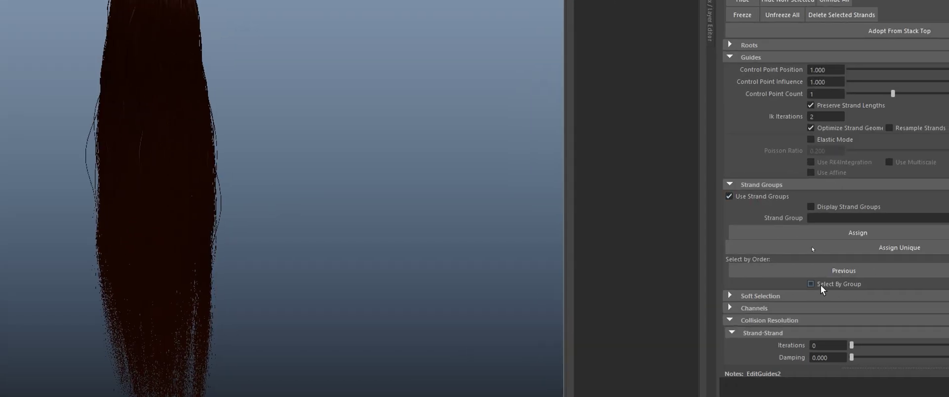
pyautogui.click(820, 285)
# Set the strand group to 1 and select the strands belonging to it
pyautogui.click(809, 218)
pyautogui.press('Return')
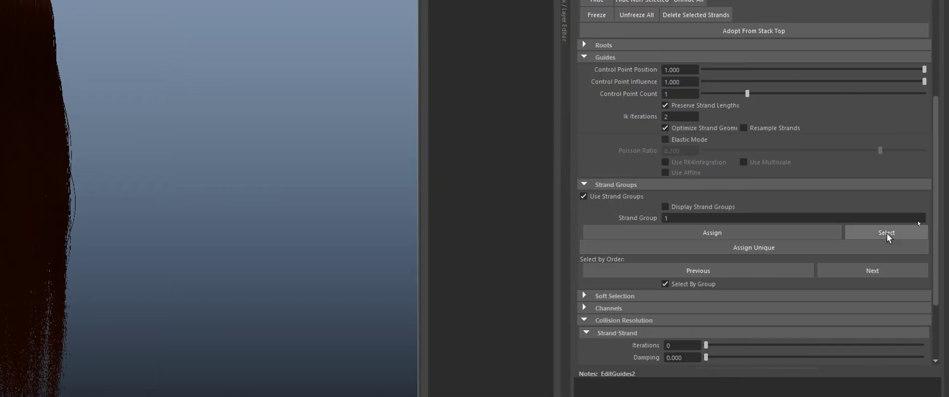
pyautogui.click(887, 233)
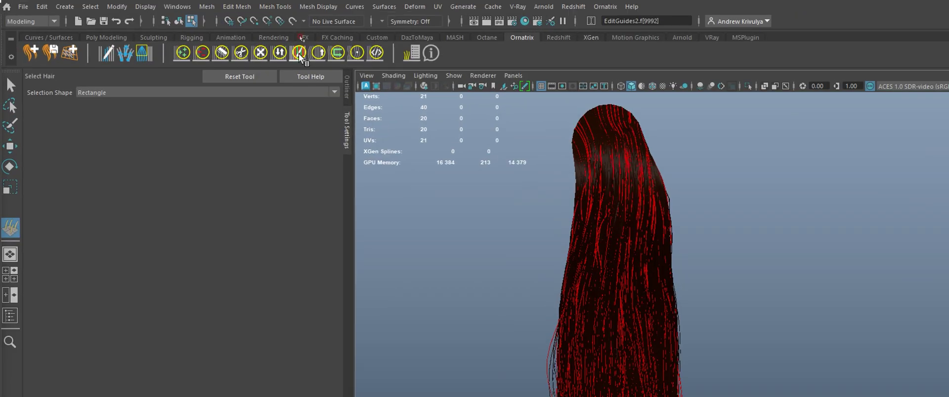
# Activate the Ornatrix Paint brush for the groom_Color channel and set its paint colour to yellow
pyautogui.click(300, 44)
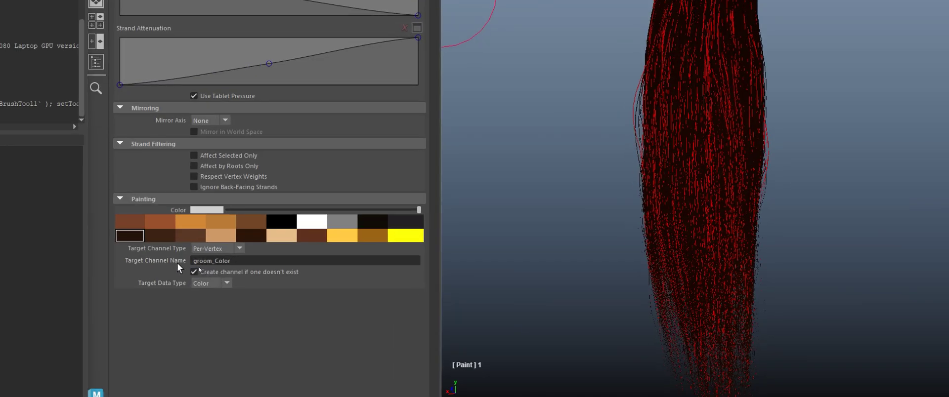
pyautogui.moveTo(245, 261); pyautogui.dragTo(144, 265)
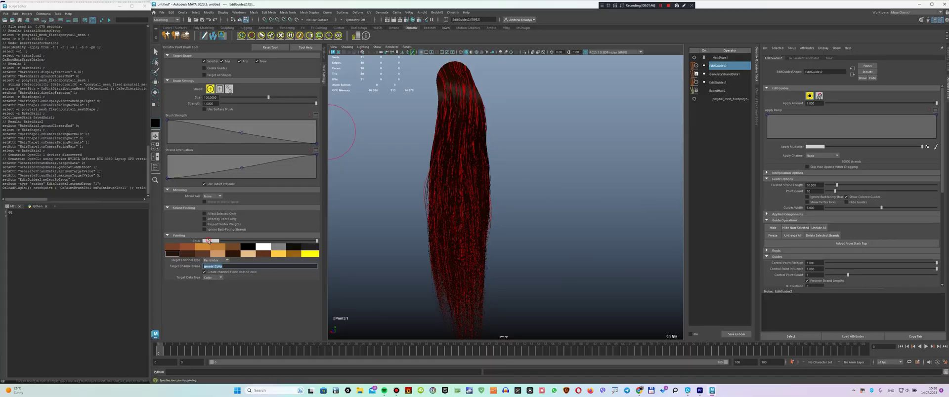
pyautogui.click(208, 241)
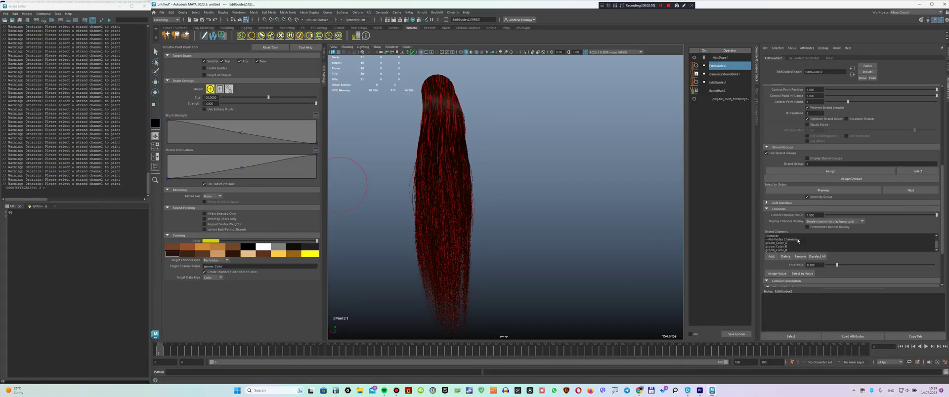
# Choose the first groom_Color strand channel and set the channel overlay to multi-channel colour display
pyautogui.click(786, 243)
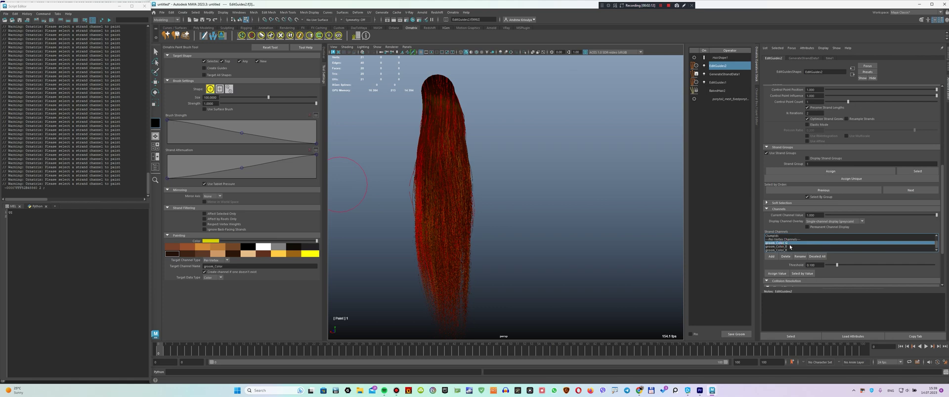
pyautogui.click(835, 221)
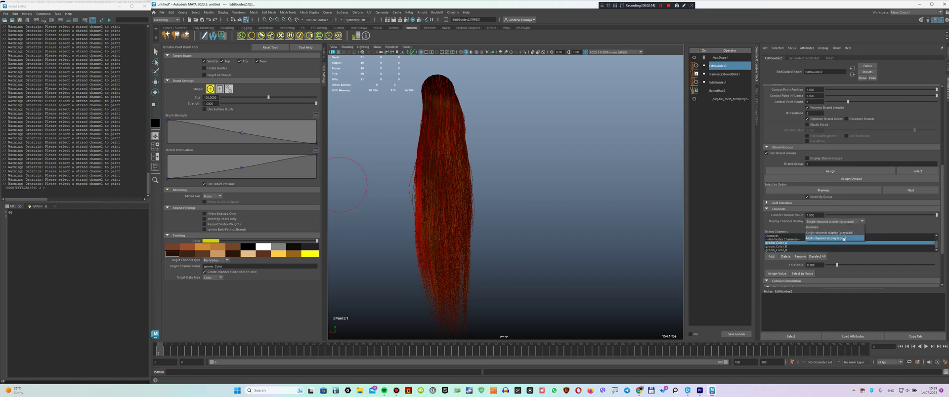
pyautogui.click(844, 230)
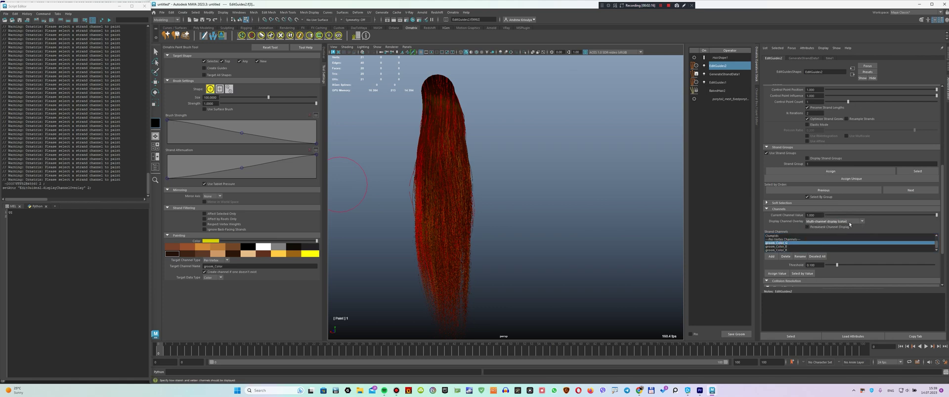
# Try a yellow paint stroke over the lower half of the hair, and undo it
pyautogui.keyDown('alt'); pyautogui.moveTo(477, 211); pyautogui.dragTo(497, 234, button='middle'); pyautogui.keyUp('alt')
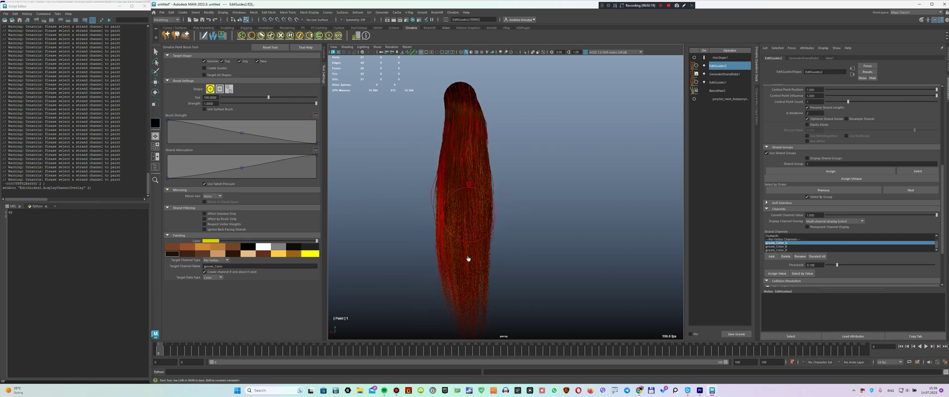
pyautogui.moveTo(468, 258)
pyautogui.mouseDown()
pyautogui.moveTo(474, 133)
pyautogui.moveTo(468, 157)
pyautogui.moveTo(507, 228)
pyautogui.mouseUp()
pyautogui.hotkey('ctrl', 'z')
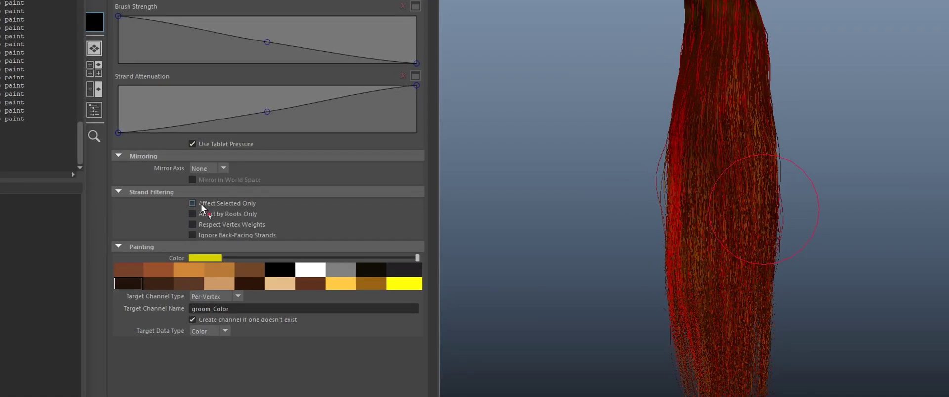
# Restrict the brush to selected strands and paint the group 1 strands yellow along the hair's length
pyautogui.click(197, 204)
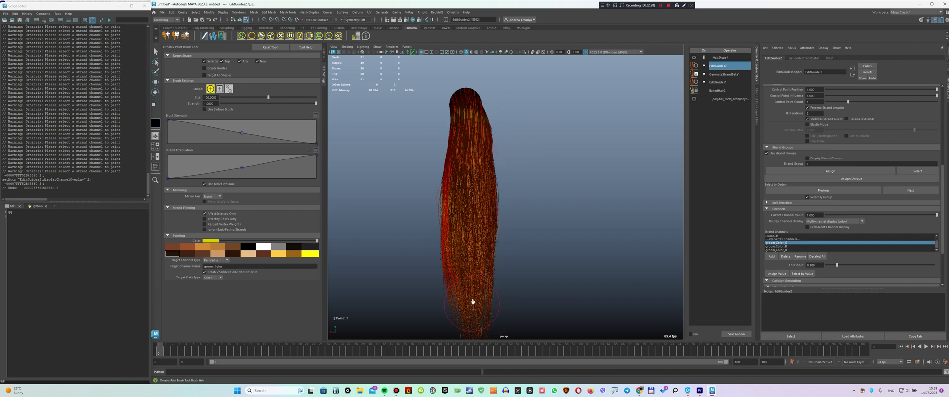
pyautogui.moveTo(472, 301); pyautogui.dragTo(454, 216)
pyautogui.keyDown('alt'); pyautogui.moveTo(472, 302); pyautogui.dragTo(473, 272, button='middle'); pyautogui.keyUp('alt')
pyautogui.keyDown('alt'); pyautogui.moveTo(472, 273); pyautogui.dragTo(464, 265, button='right'); pyautogui.keyUp('alt')
pyautogui.keyDown('alt'); pyautogui.moveTo(493, 268); pyautogui.dragTo(493, 292, button='middle'); pyautogui.keyUp('alt')
pyautogui.moveTo(470, 191)
pyautogui.keyDown('alt'); pyautogui.mouseDown()
pyautogui.moveTo(494, 194)
pyautogui.moveTo(453, 194)
pyautogui.mouseUp(); pyautogui.keyUp('alt')
pyautogui.moveTo(517, 233)
pyautogui.keyDown('alt'); pyautogui.mouseDown()
pyautogui.moveTo(505, 233)
pyautogui.moveTo(481, 274)
pyautogui.mouseUp(); pyautogui.keyUp('alt')
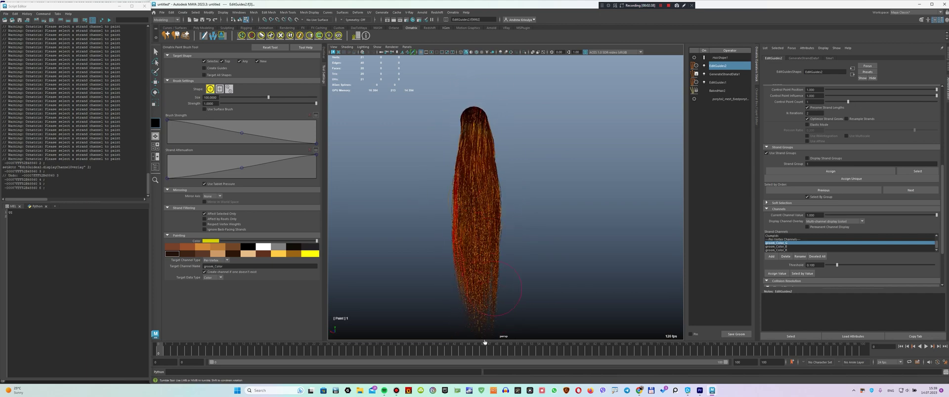
pyautogui.keyDown('alt'); pyautogui.moveTo(502, 201); pyautogui.dragTo(488, 199, button='middle'); pyautogui.keyUp('alt')
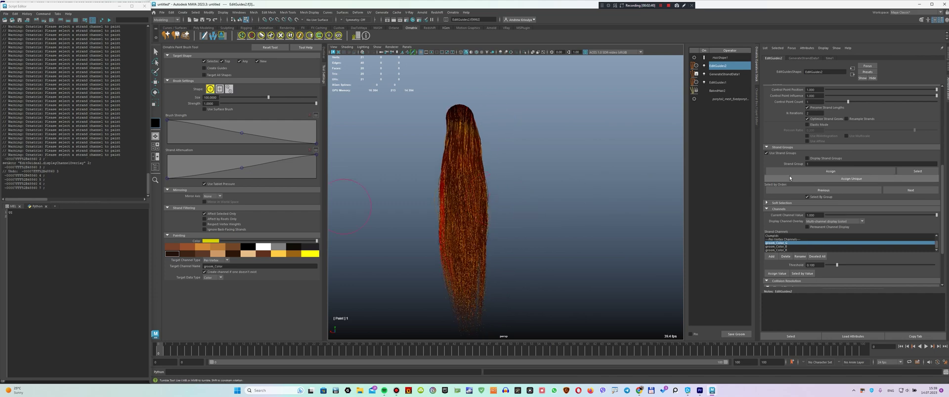
# Set the strand group to 2 and select the strands belonging to it
pyautogui.moveTo(815, 164); pyautogui.dragTo(753, 164)
pyautogui.write('2')
pyautogui.press('Return')
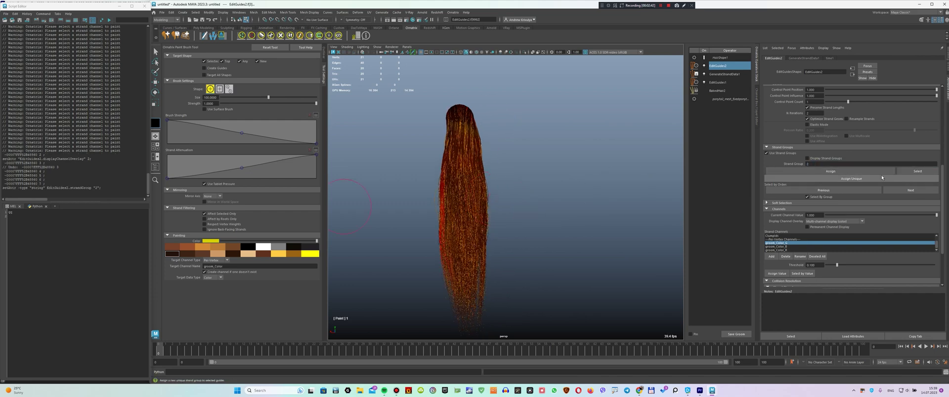
pyautogui.click(912, 172)
# Change the paint colour to green and paint the selected group 2 strands from the roots to the tips
pyautogui.keyDown('alt'); pyautogui.moveTo(500, 176); pyautogui.dragTo(530, 173); pyautogui.keyUp('alt')
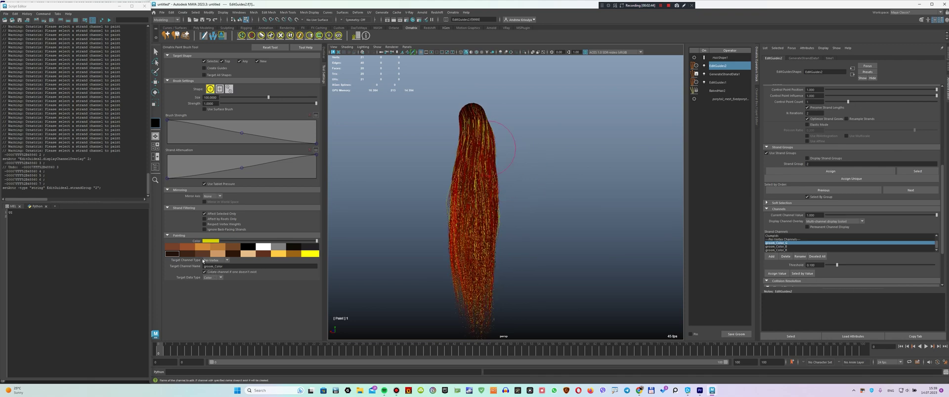
pyautogui.click(209, 241)
pyautogui.click(210, 242)
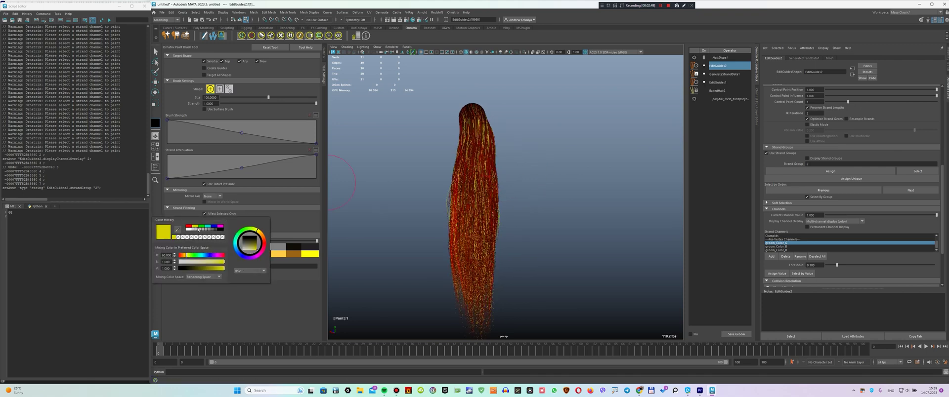
pyautogui.click(202, 227)
pyautogui.keyDown('alt'); pyautogui.moveTo(444, 191); pyautogui.dragTo(448, 200); pyautogui.keyUp('alt')
pyautogui.moveTo(469, 143)
pyautogui.mouseDown()
pyautogui.moveTo(433, 213)
pyautogui.moveTo(481, 308)
pyautogui.mouseUp()
pyautogui.moveTo(463, 242)
pyautogui.keyDown('alt'); pyautogui.mouseDown(button='middle')
pyautogui.moveTo(464, 209)
pyautogui.moveTo(461, 239)
pyautogui.mouseUp(button='middle'); pyautogui.keyUp('alt')
pyautogui.keyDown('alt'); pyautogui.moveTo(475, 203); pyautogui.dragTo(464, 196); pyautogui.keyUp('alt')
# Select the strands of strand group 3 and paint them blue
pyautogui.moveTo(815, 164); pyautogui.dragTo(746, 165)
pyautogui.press('Return')
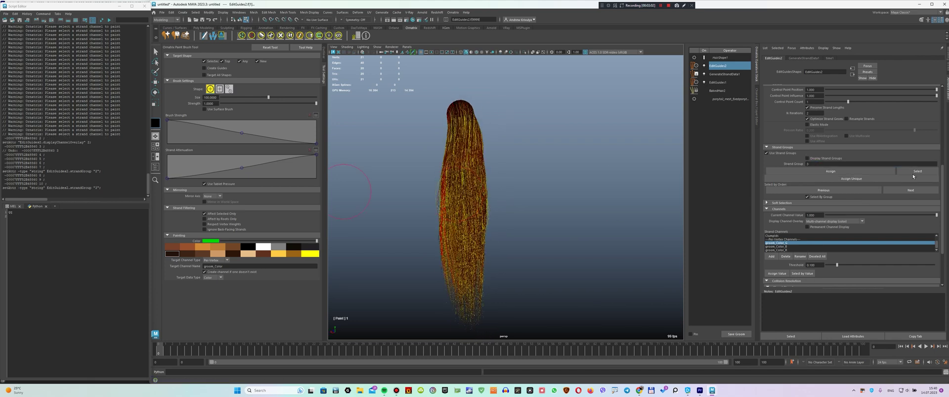
pyautogui.click(927, 171)
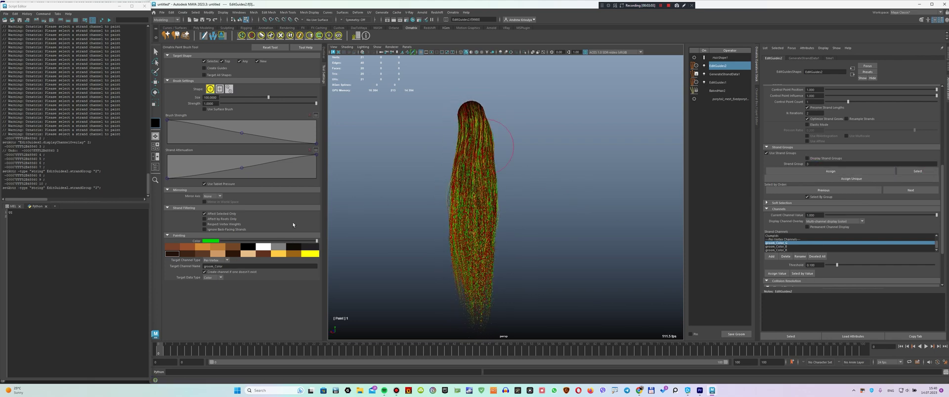
pyautogui.click(211, 241)
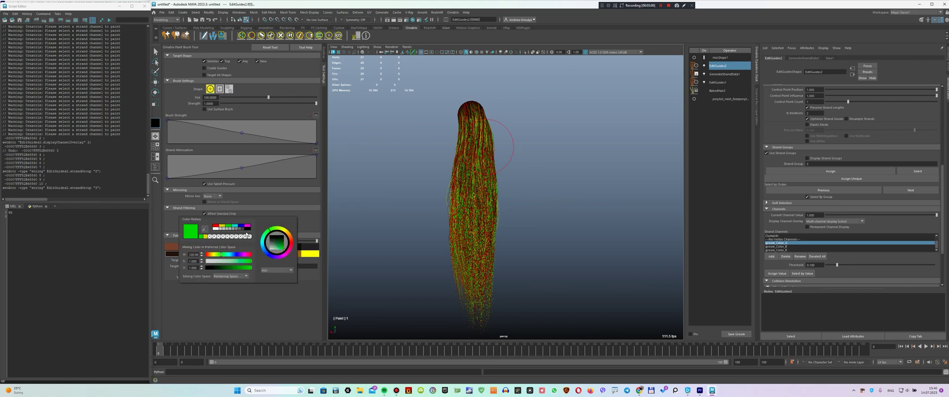
pyautogui.click(241, 226)
pyautogui.keyDown('alt'); pyautogui.moveTo(408, 203); pyautogui.dragTo(415, 175); pyautogui.keyUp('alt')
# Select the strands of strand group 4 and paint them with a darkened yellow
pyautogui.write('4')
pyautogui.press('Return')
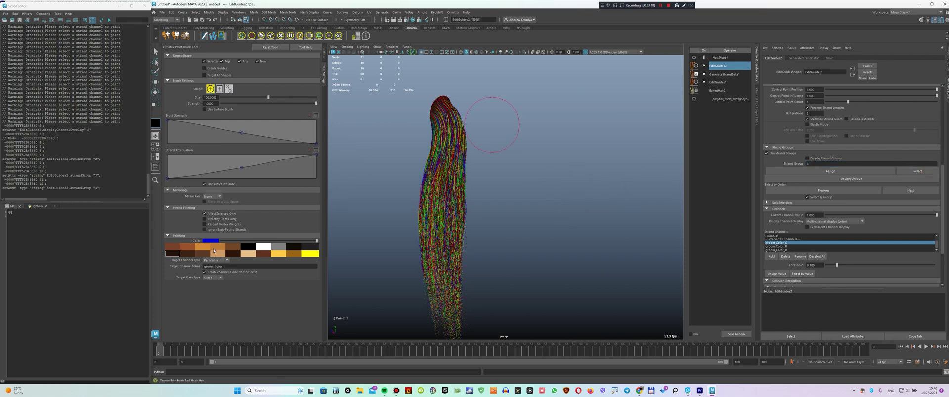
pyautogui.click(210, 242)
pyautogui.click(313, 255)
pyautogui.click(217, 242)
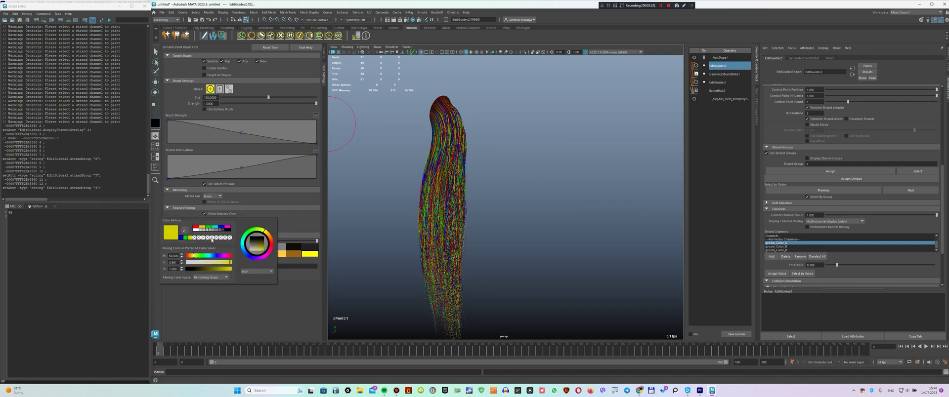
pyautogui.click(213, 270)
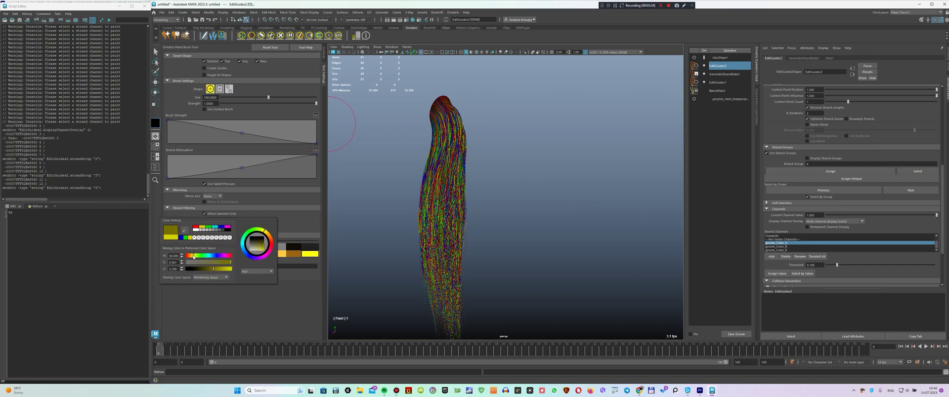
pyautogui.keyDown('alt'); pyautogui.moveTo(453, 92); pyautogui.dragTo(422, 129); pyautogui.keyUp('alt')
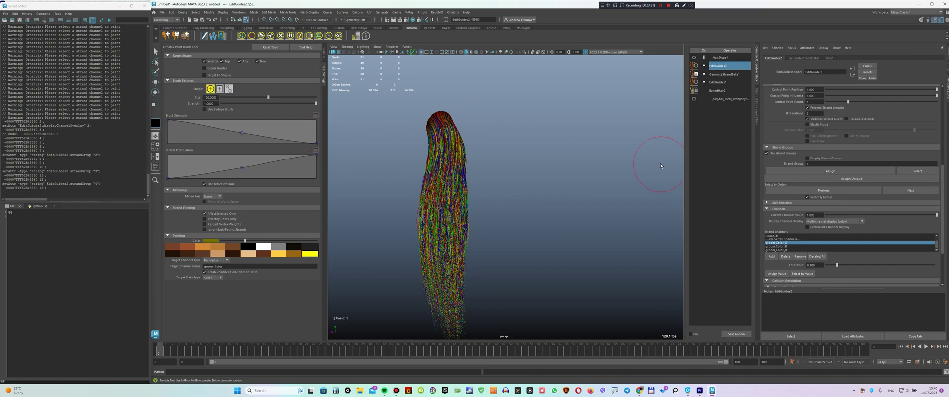
# Select the strands of strand group 5 and paint them with an even darker yellow
pyautogui.moveTo(814, 163); pyautogui.dragTo(773, 162)
pyautogui.write('5')
pyautogui.press('Return')
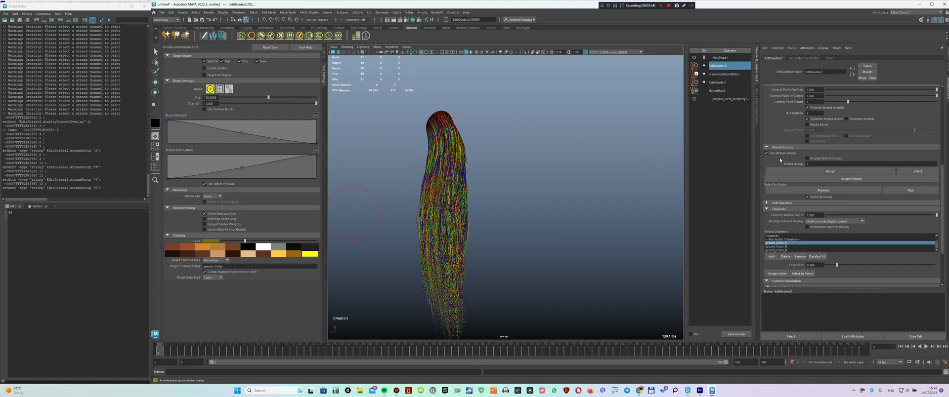
pyautogui.keyDown('alt'); pyautogui.moveTo(462, 171); pyautogui.dragTo(475, 169, button='middle'); pyautogui.keyUp('alt')
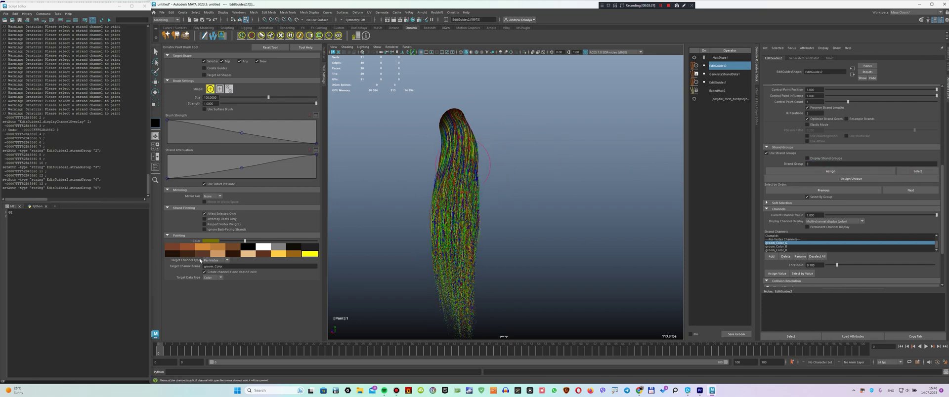
pyautogui.keyDown('alt'); pyautogui.moveTo(468, 199); pyautogui.dragTo(493, 174); pyautogui.keyUp('alt')
pyautogui.keyDown('alt'); pyautogui.moveTo(494, 174); pyautogui.dragTo(491, 203, button='middle'); pyautogui.keyUp('alt')
pyautogui.scroll(3, 486, 202)
pyautogui.keyDown('alt'); pyautogui.moveTo(484, 202); pyautogui.dragTo(489, 228, button='right'); pyautogui.keyUp('alt')
# Remove the brush's restriction to selected strands and paint the upper part of the whole hair blue
pyautogui.click(204, 214)
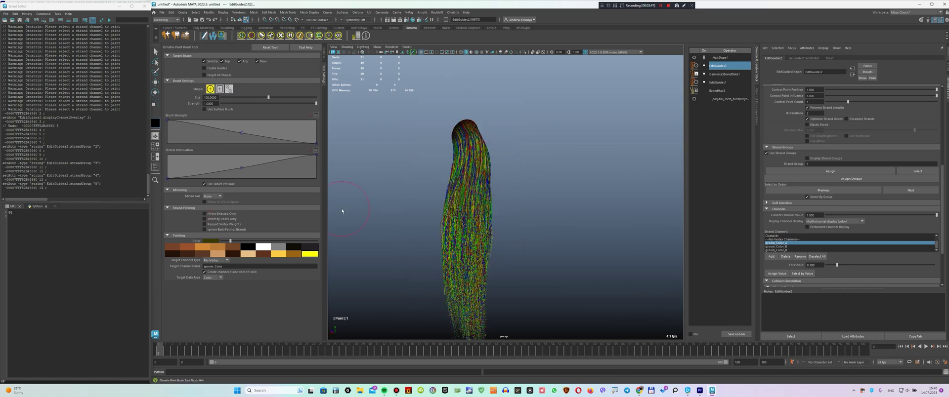
pyautogui.keyDown('alt'); pyautogui.moveTo(444, 203); pyautogui.dragTo(479, 193); pyautogui.keyUp('alt')
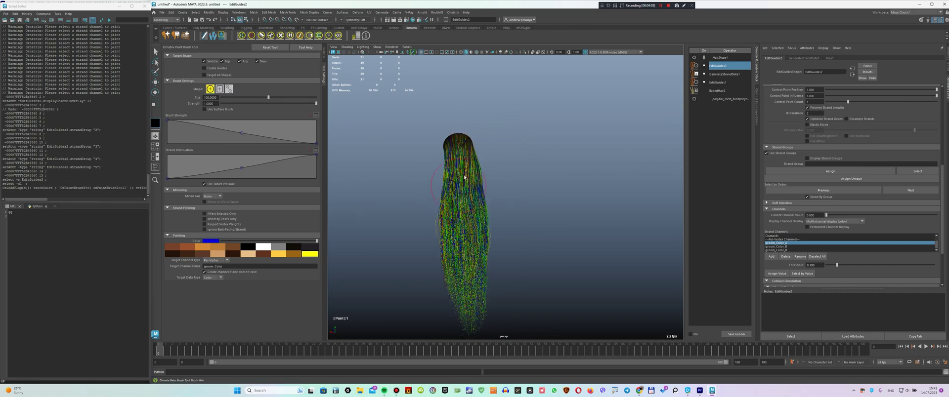
pyautogui.keyDown('alt'); pyautogui.moveTo(464, 165); pyautogui.dragTo(513, 181); pyautogui.keyUp('alt')
pyautogui.keyDown('alt'); pyautogui.moveTo(513, 181); pyautogui.dragTo(514, 214, button='right'); pyautogui.keyUp('alt')
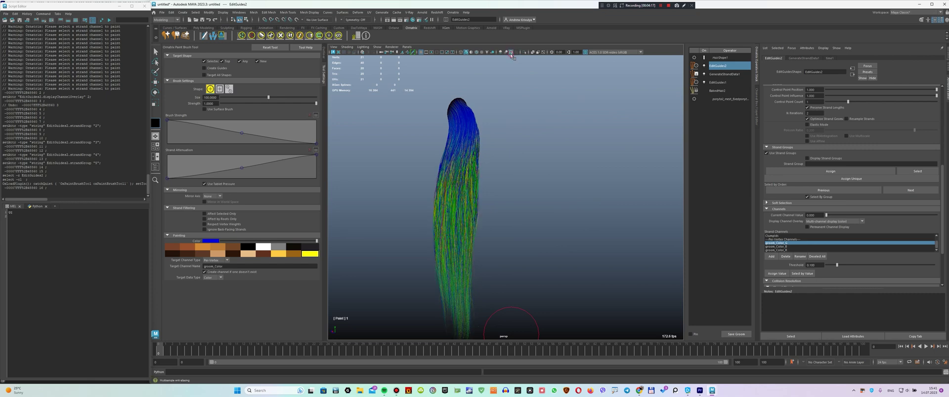
pyautogui.keyDown('alt'); pyautogui.moveTo(506, 166); pyautogui.dragTo(525, 150); pyautogui.keyUp('alt')
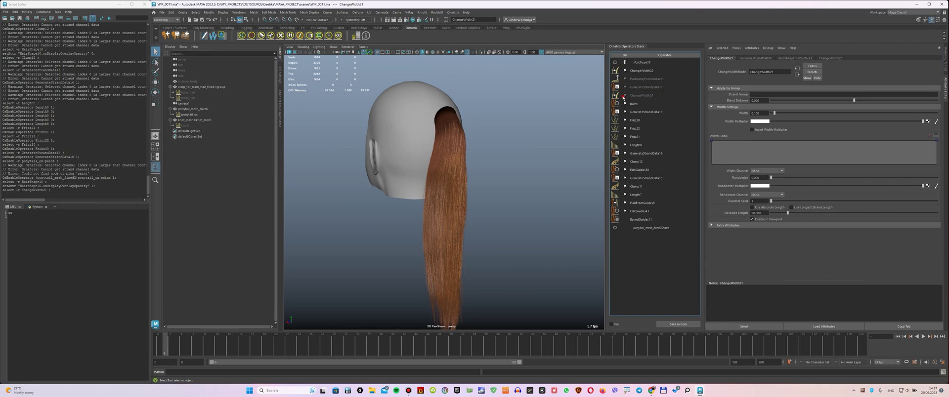
# In the ponytail scene, enable the ChangeWidth operator above the paint operator and open the GenerateStrandData operator above it
pyautogui.click(624, 96)
pyautogui.click(634, 96)
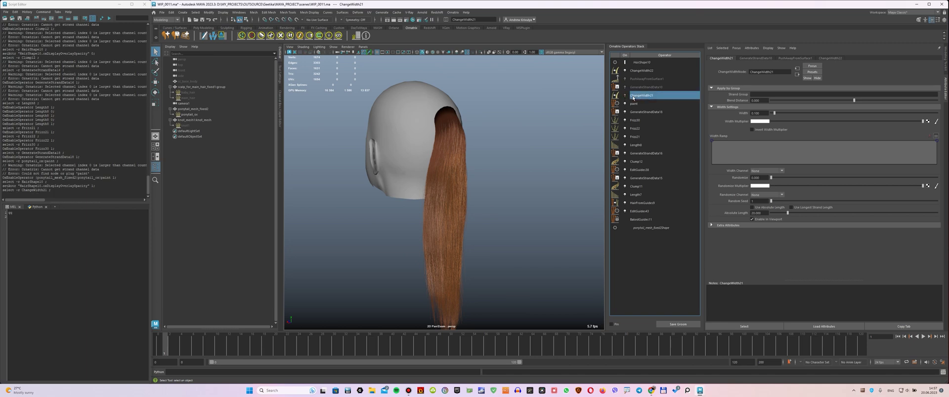
pyautogui.click(623, 97)
pyautogui.click(644, 88)
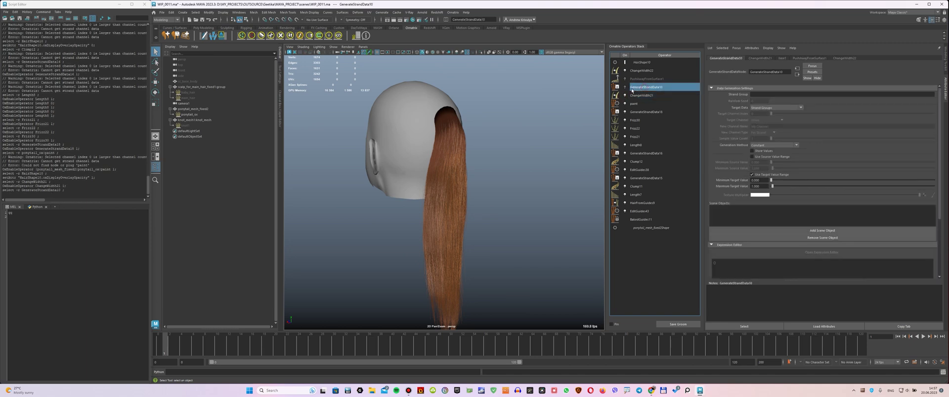
# Enable the ponytail's PushAwayFromSurface operator and inspect the hair around the head from the side
pyautogui.click(642, 79)
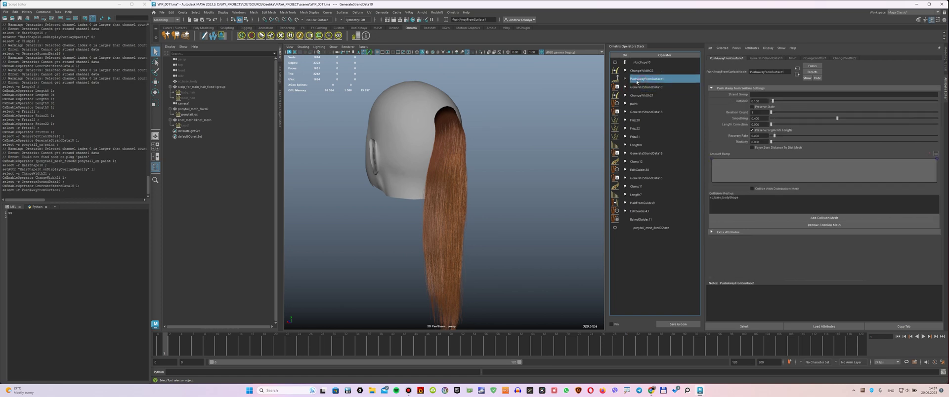
pyautogui.click(624, 79)
pyautogui.keyDown('alt'); pyautogui.moveTo(439, 126); pyautogui.dragTo(481, 131); pyautogui.keyUp('alt')
pyautogui.keyDown('alt'); pyautogui.moveTo(491, 206); pyautogui.dragTo(470, 202, button='right'); pyautogui.keyUp('alt')
pyautogui.keyDown('alt'); pyautogui.moveTo(470, 202); pyautogui.dragTo(488, 188, button='middle'); pyautogui.keyUp('alt')
pyautogui.keyDown('alt'); pyautogui.moveTo(488, 189); pyautogui.dragTo(486, 190); pyautogui.keyUp('alt')
pyautogui.keyDown('alt'); pyautogui.moveTo(432, 242); pyautogui.dragTo(483, 188); pyautogui.keyUp('alt')
pyautogui.keyDown('alt'); pyautogui.moveTo(473, 184); pyautogui.dragTo(410, 159); pyautogui.keyUp('alt')
pyautogui.keyDown('alt'); pyautogui.moveTo(410, 159); pyautogui.dragTo(445, 182, button='right'); pyautogui.keyUp('alt')
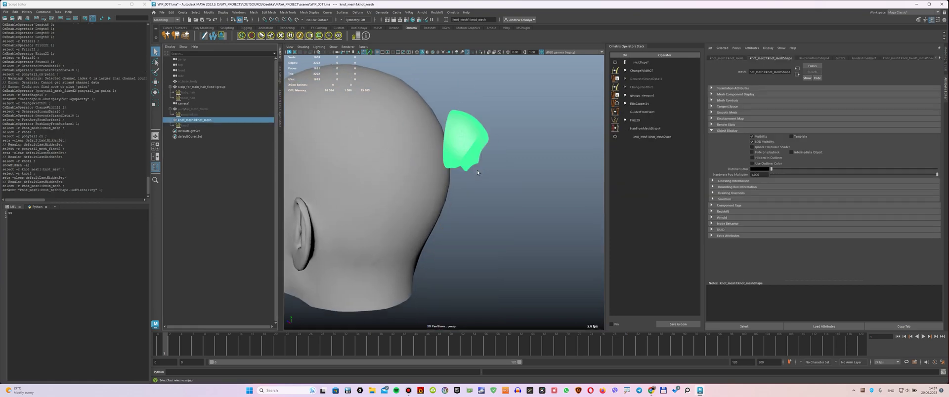
# Select the knot hair and examine its strand groups up close from several sides
pyautogui.keyDown('alt'); pyautogui.moveTo(477, 170); pyautogui.dragTo(472, 144); pyautogui.keyUp('alt')
pyautogui.click(473, 141)
pyautogui.keyDown('alt'); pyautogui.moveTo(473, 142); pyautogui.dragTo(488, 179, button='right'); pyautogui.keyUp('alt')
pyautogui.keyDown('alt'); pyautogui.moveTo(488, 179); pyautogui.dragTo(514, 125); pyautogui.keyUp('alt')
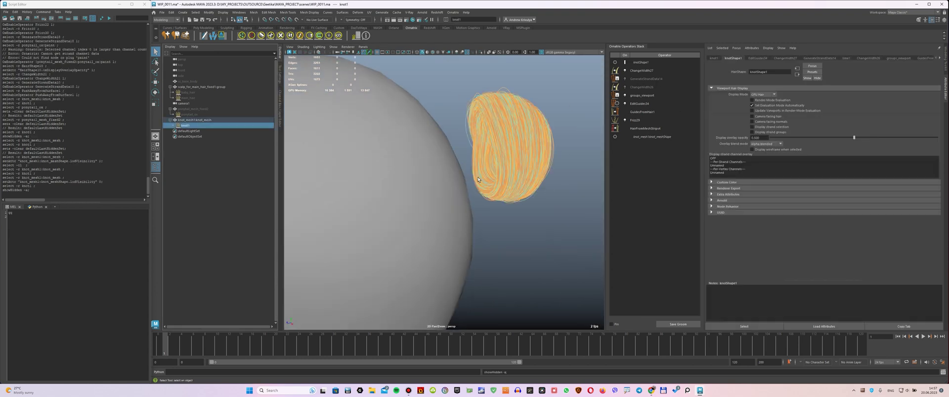
pyautogui.keyDown('alt'); pyautogui.moveTo(478, 177); pyautogui.dragTo(461, 171); pyautogui.keyUp('alt')
pyautogui.keyDown('alt'); pyautogui.moveTo(461, 171); pyautogui.dragTo(500, 179, button='right'); pyautogui.keyUp('alt')
pyautogui.keyDown('alt'); pyautogui.moveTo(500, 180); pyautogui.dragTo(411, 183, button='middle'); pyautogui.keyUp('alt')
# Set Points Per Strand to 30 in the knot's HairFromMeshStrips operator and check the strand shape
pyautogui.click(644, 129)
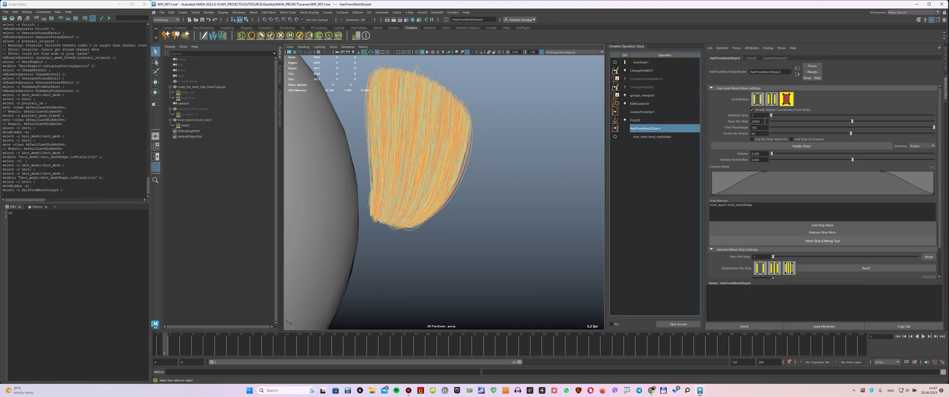
pyautogui.click(764, 120)
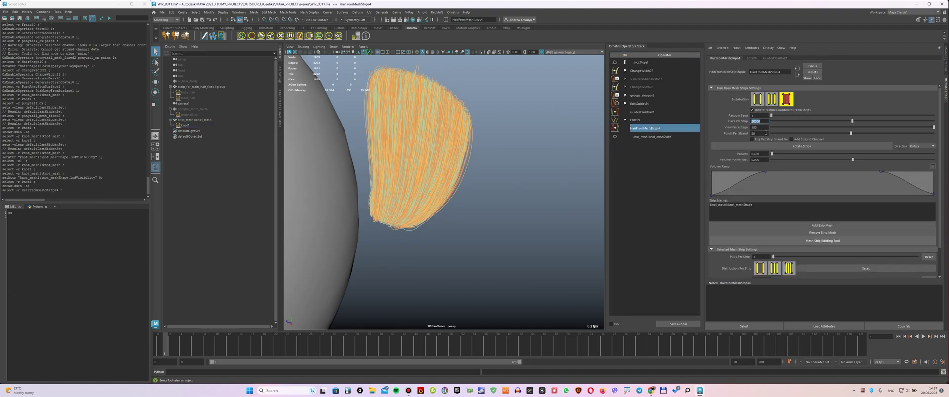
pyautogui.click(765, 128)
pyautogui.click(760, 134)
pyautogui.keyDown('alt'); pyautogui.moveTo(435, 159); pyautogui.dragTo(522, 196); pyautogui.keyUp('alt')
pyautogui.scroll(-3, 522, 196)
pyautogui.keyDown('alt'); pyautogui.moveTo(522, 196); pyautogui.dragTo(522, 209, button='middle'); pyautogui.keyUp('alt')
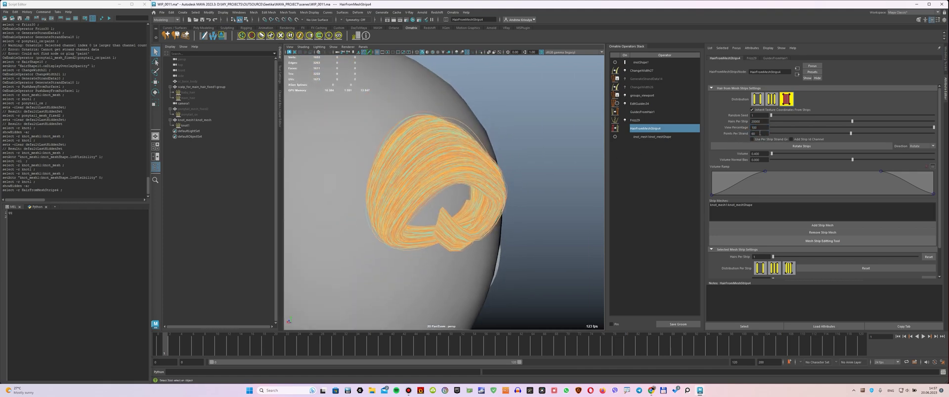
pyautogui.write('30')
pyautogui.press('Return')
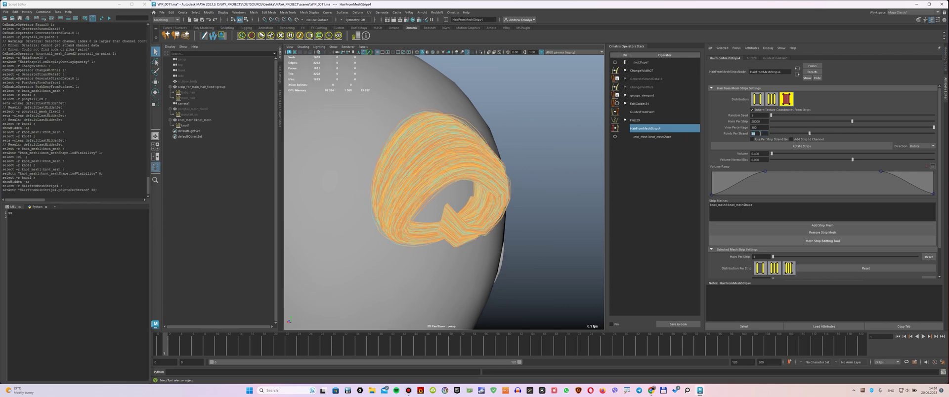
pyautogui.keyDown('alt'); pyautogui.moveTo(463, 214); pyautogui.dragTo(449, 230); pyautogui.keyUp('alt')
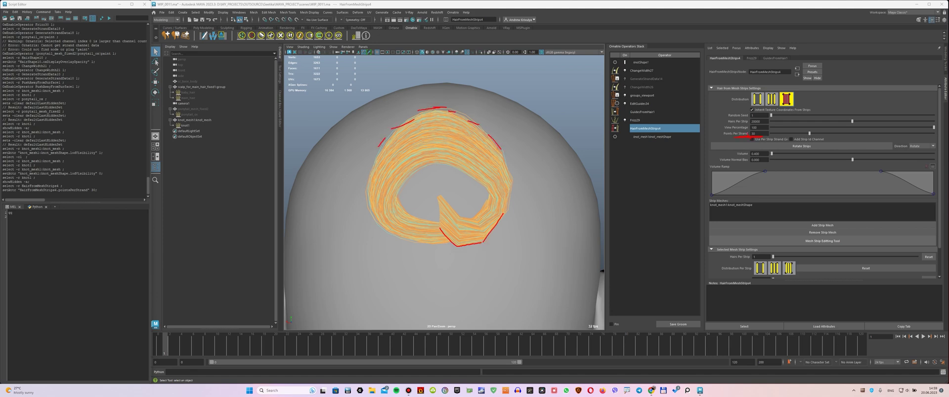
pyautogui.press('Escape')
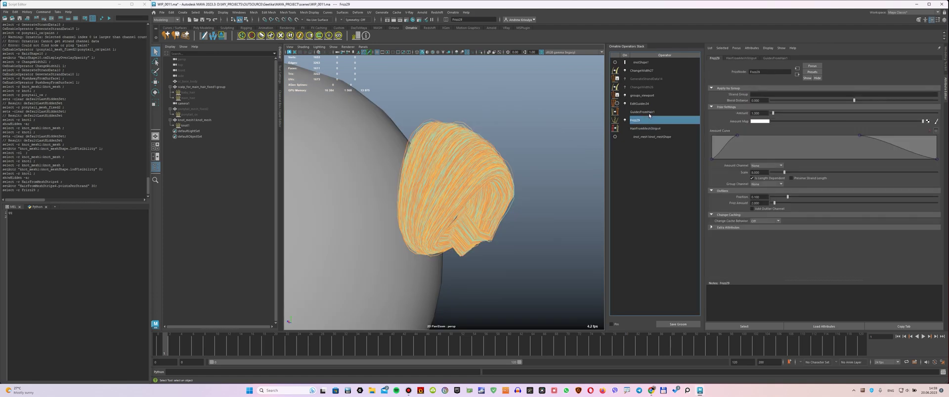
# Review the knot's guide operators, and disable the groups_viewport and EditGuides operators
pyautogui.click(642, 112)
pyautogui.click(640, 103)
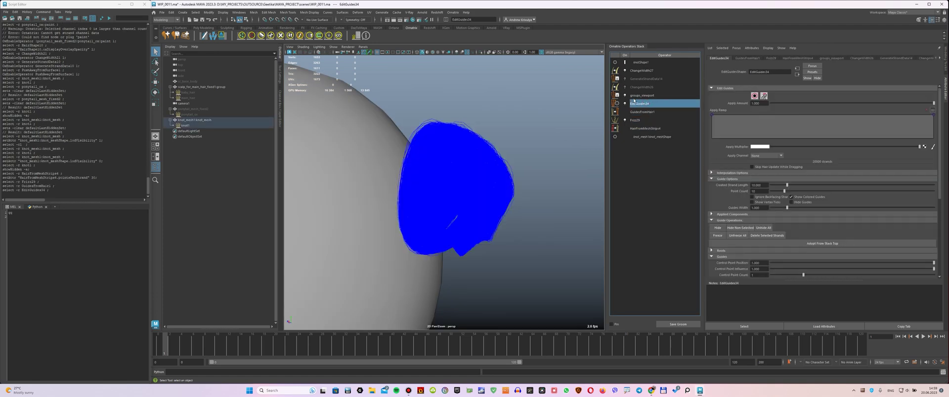
pyautogui.click(636, 96)
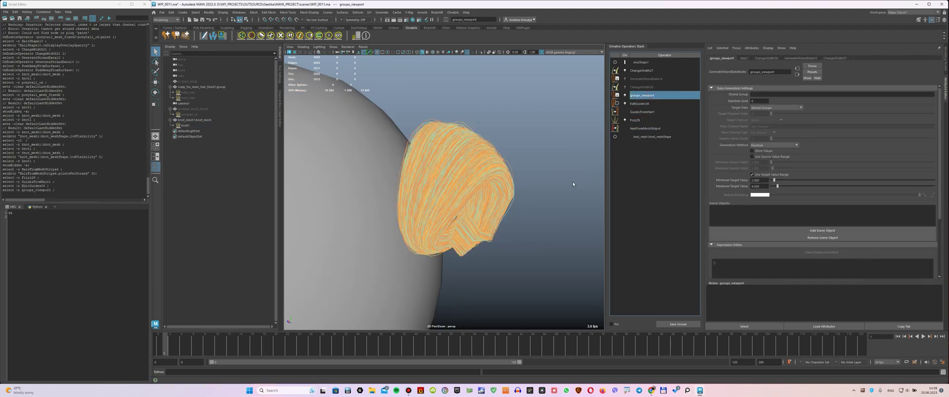
pyautogui.click(625, 95)
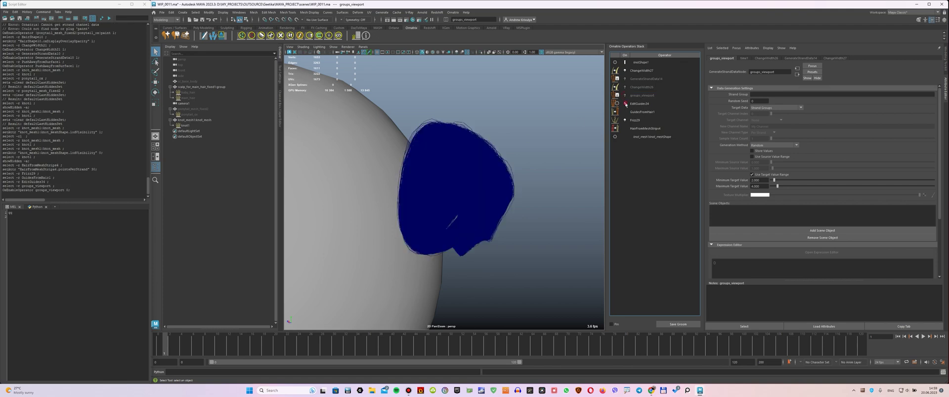
pyautogui.click(624, 104)
# Delete the GuidesFromHair operator from the knot's operator stack
pyautogui.click(643, 113)
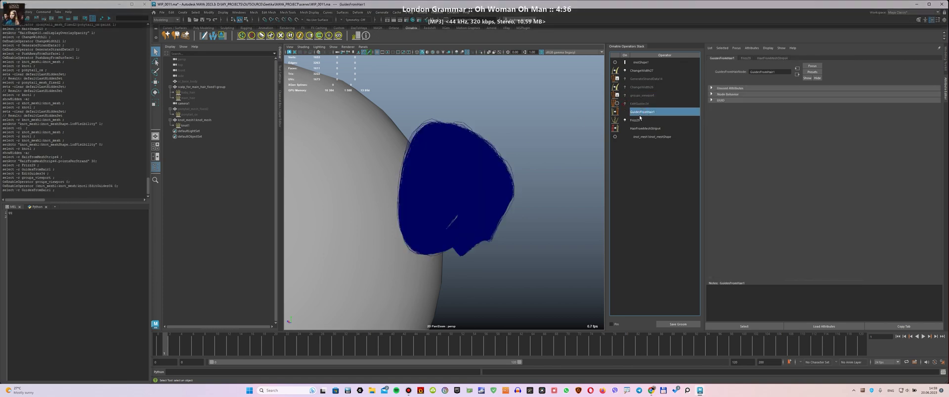
pyautogui.rightClick(652, 114)
pyautogui.click(667, 151)
# Switch the knot's Frizz operator off and on repeatedly to compare its effect, leaving it enabled
pyautogui.click(638, 112)
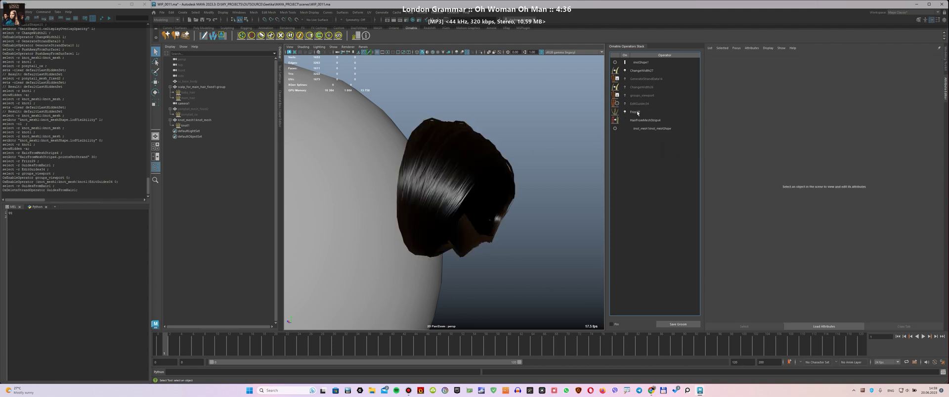
pyautogui.keyDown('alt'); pyautogui.moveTo(498, 143); pyautogui.dragTo(499, 145, button='middle'); pyautogui.keyUp('alt')
pyautogui.moveTo(499, 145)
pyautogui.keyDown('alt'); pyautogui.mouseDown()
pyautogui.moveTo(470, 164)
pyautogui.moveTo(495, 148)
pyautogui.mouseUp(); pyautogui.keyUp('alt')
pyautogui.click(625, 111)
pyautogui.click(625, 112)
pyautogui.click(625, 112)
pyautogui.click(625, 112)
pyautogui.click(625, 112)
pyautogui.click(625, 113)
pyautogui.click(625, 112)
pyautogui.click(624, 112)
pyautogui.click(625, 112)
pyautogui.click(625, 112)
pyautogui.click(625, 112)
pyautogui.click(624, 112)
pyautogui.click(624, 112)
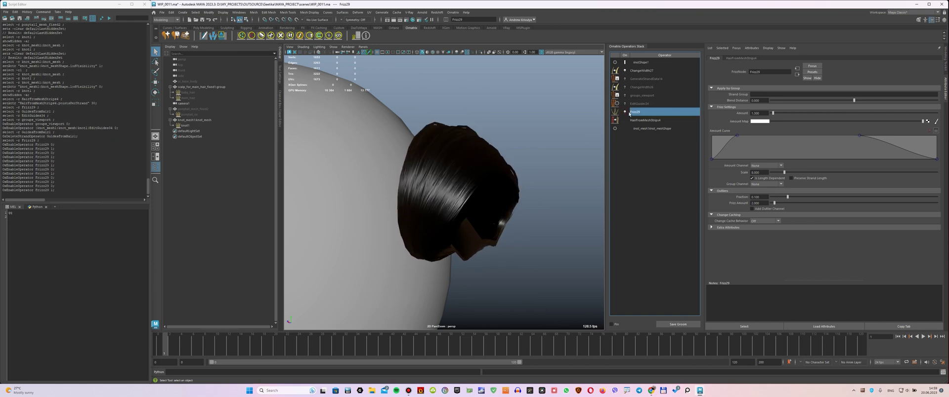
# Enable the knot's GenerateStrandData operator and the ChangeWidth operator directly below it, and disable ChangeWidth27 above them
pyautogui.click(649, 95)
pyautogui.click(642, 87)
pyautogui.click(625, 87)
pyautogui.click(642, 80)
pyautogui.click(625, 79)
pyautogui.click(624, 71)
pyautogui.keyDown('alt'); pyautogui.moveTo(526, 162); pyautogui.dragTo(539, 123); pyautogui.keyUp('alt')
# Turn on camera facing hair and camera facing normals for the knot's hair shape and inspect it in the viewport
pyautogui.click(647, 70)
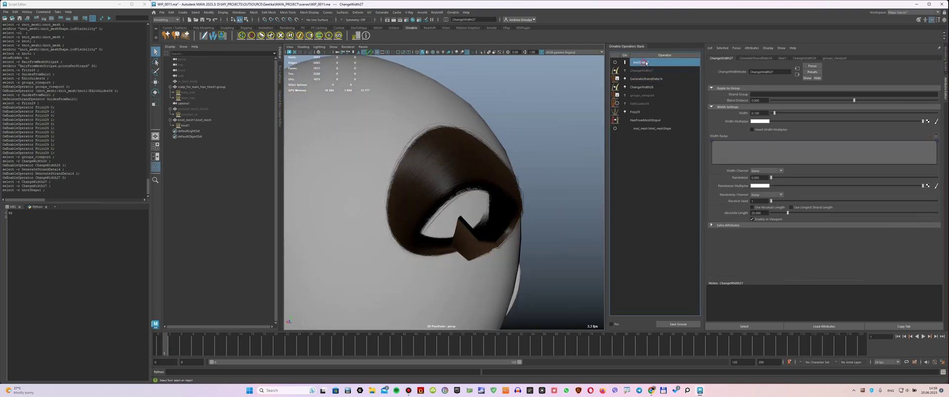
pyautogui.click(752, 116)
pyautogui.click(752, 122)
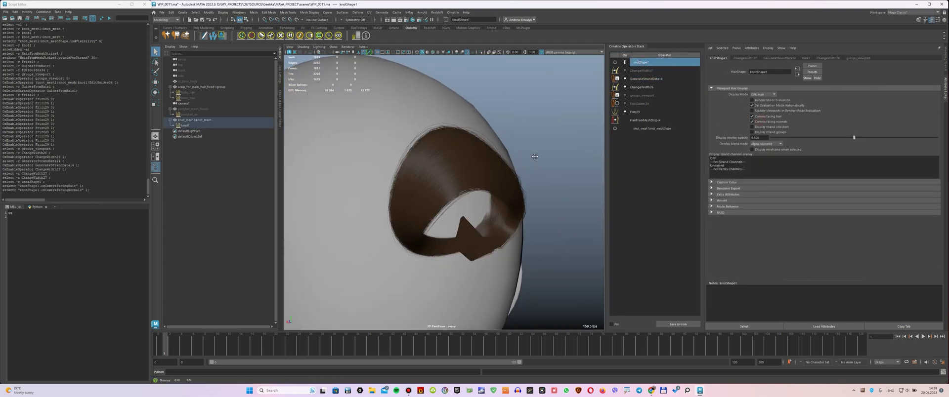
pyautogui.moveTo(523, 163)
pyautogui.keyDown('alt'); pyautogui.mouseDown()
pyautogui.moveTo(483, 166)
pyautogui.moveTo(473, 106)
pyautogui.moveTo(450, 70)
pyautogui.moveTo(491, 110)
pyautogui.moveTo(541, 106)
pyautogui.mouseUp(); pyautogui.keyUp('alt')
pyautogui.click(645, 119)
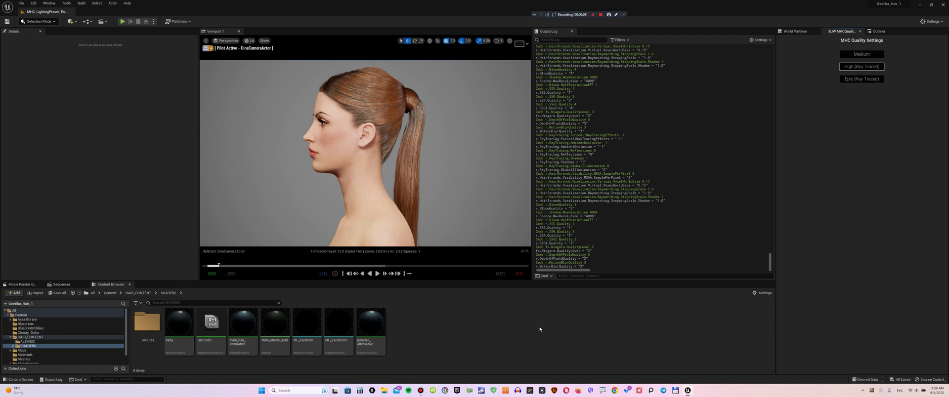
# Switch to Unreal Editor, open the main_hair_alternative material instance and look through its dye and scalar parameters
pyautogui.doubleClick(242, 323)
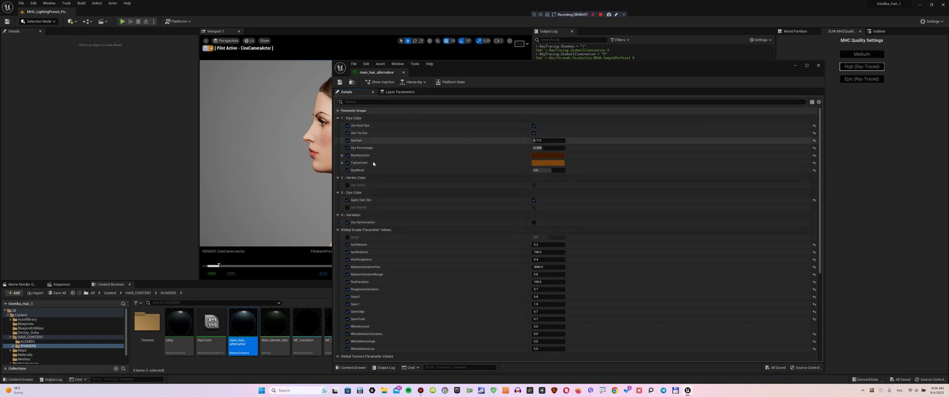
pyautogui.scroll(-2, 503, 250)
pyautogui.scroll(-6, 502, 247)
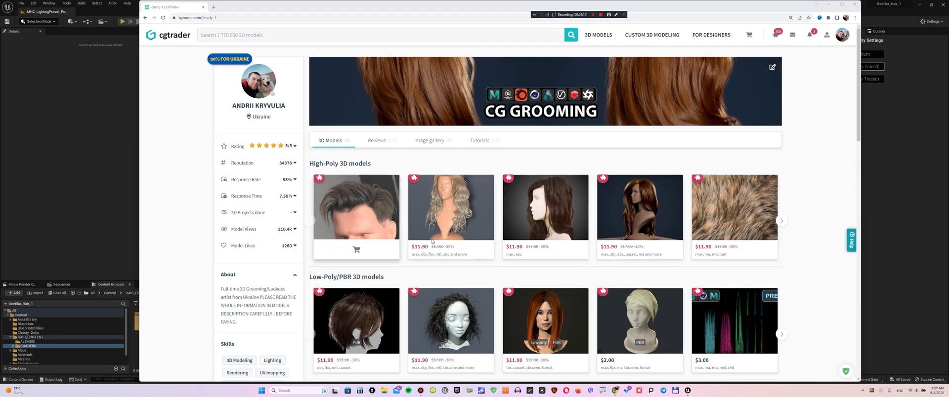
# Switch to the CGTrader profile page in the browser and open the fourth high-poly hair model
pyautogui.click(649, 200)
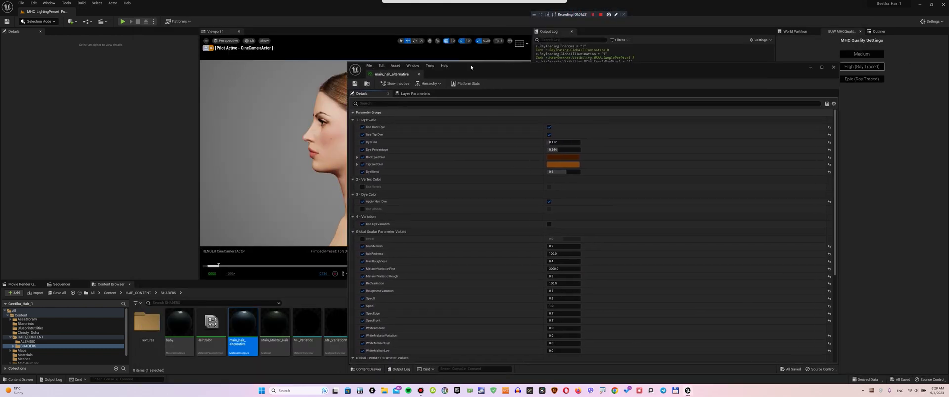
# Examine the RootDyeColor and TipDyeColor values of main_hair_alternative without changing them, and close the material instance
pyautogui.moveTo(470, 66); pyautogui.dragTo(448, 67)
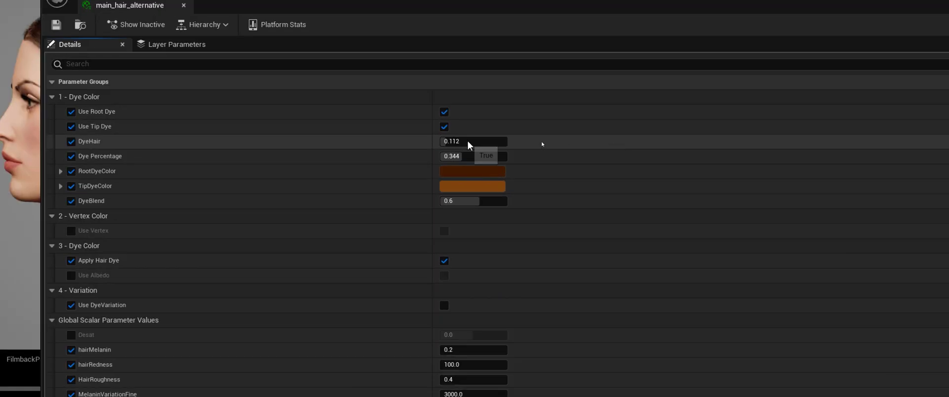
pyautogui.click(467, 177)
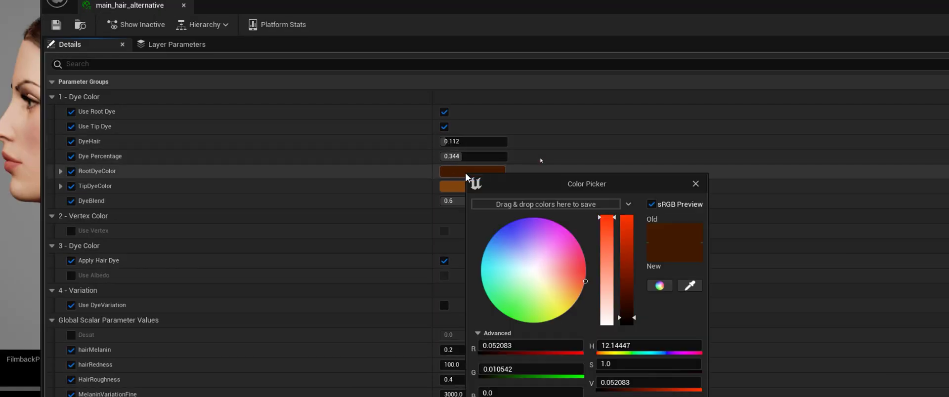
pyautogui.moveTo(630, 184); pyautogui.dragTo(684, 104)
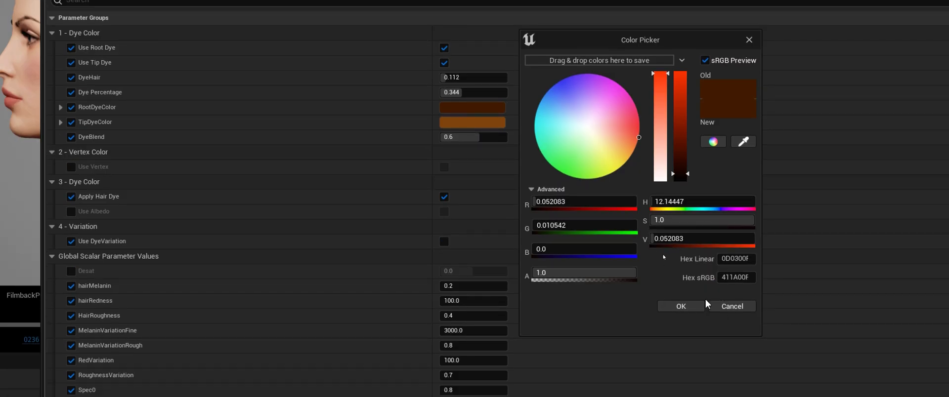
pyautogui.click(732, 306)
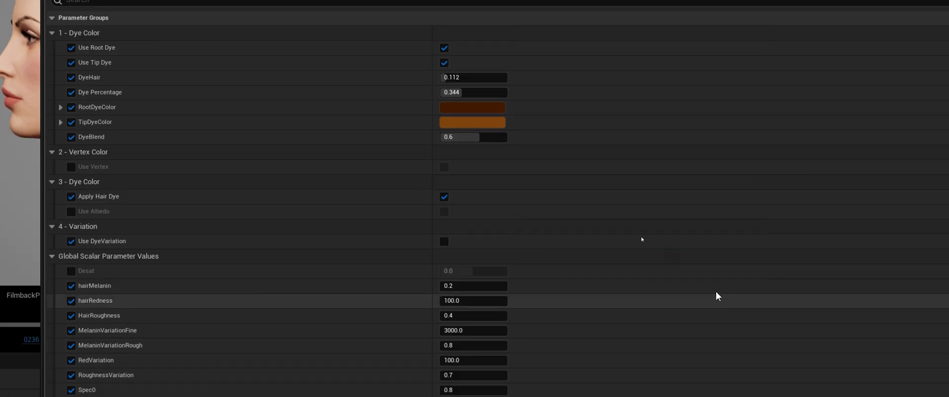
pyautogui.click(457, 128)
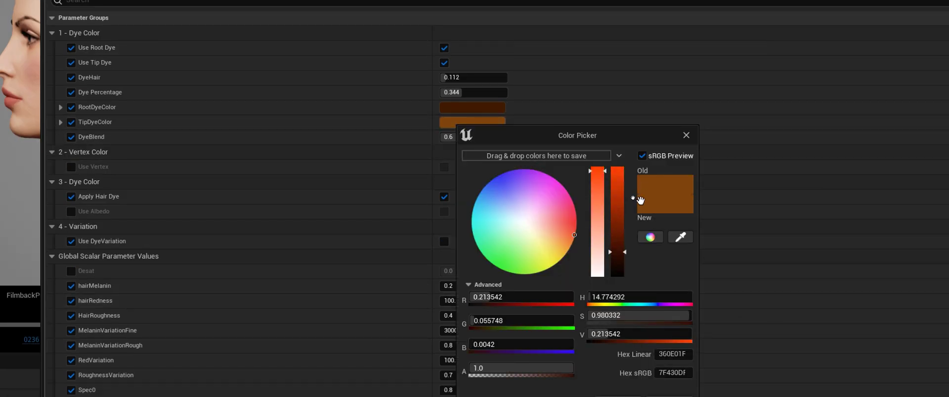
pyautogui.click(687, 135)
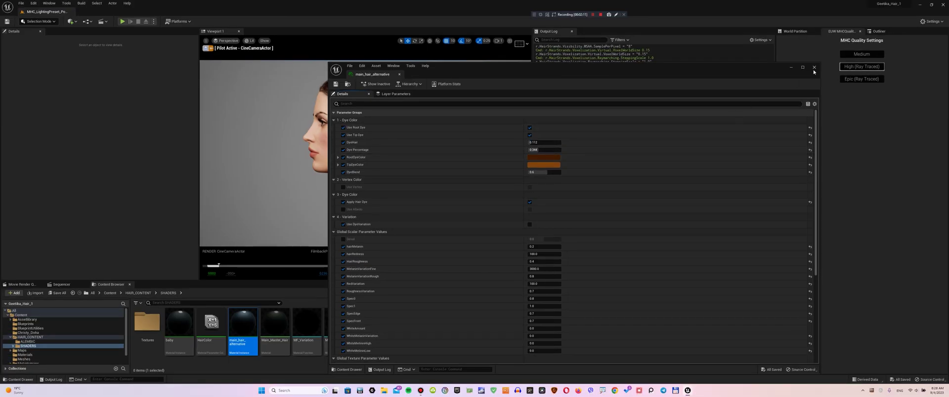
pyautogui.click(814, 67)
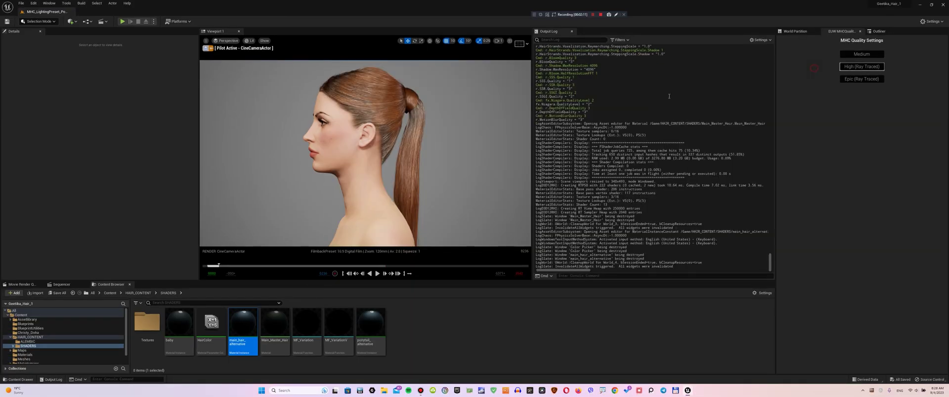
# Examine the dye and hair parameters of the baby and ponytail_alternative material instances
pyautogui.doubleClick(179, 326)
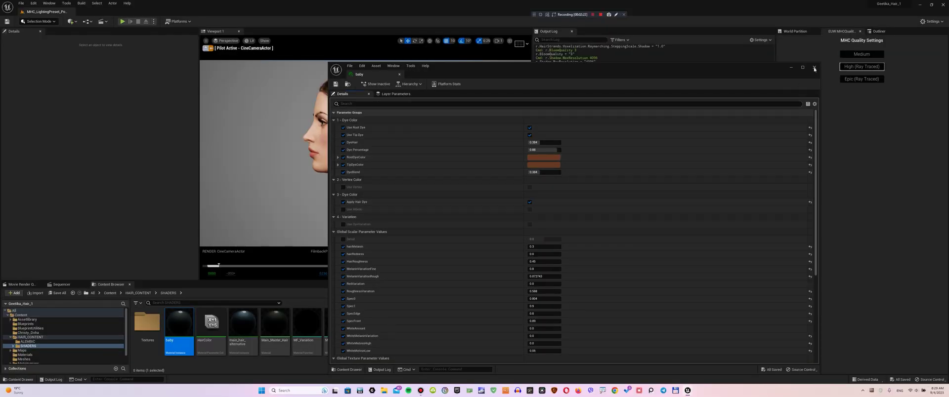
pyautogui.click(814, 67)
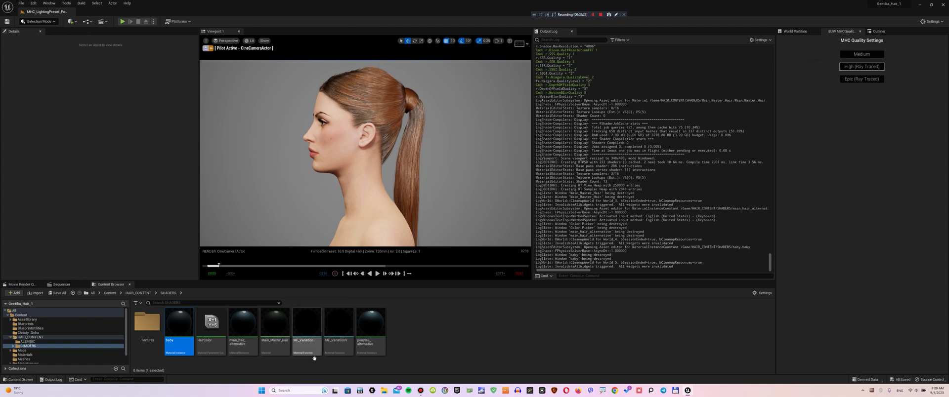
pyautogui.doubleClick(371, 321)
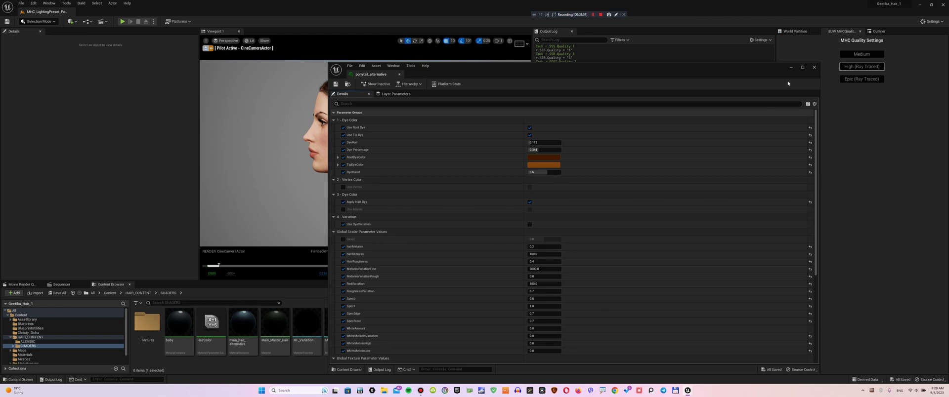
# Open the ALEMBIC content folder, look over its groom assets and reimport the ponytail groom from its source file
pyautogui.click(45, 342)
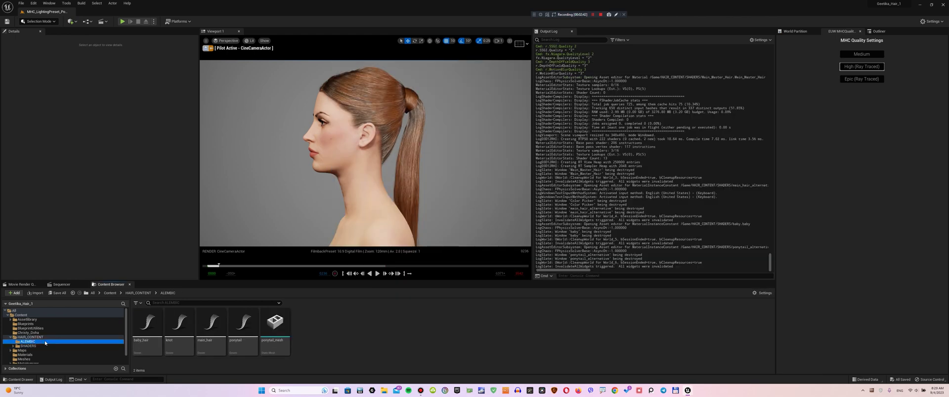
pyautogui.click(220, 341)
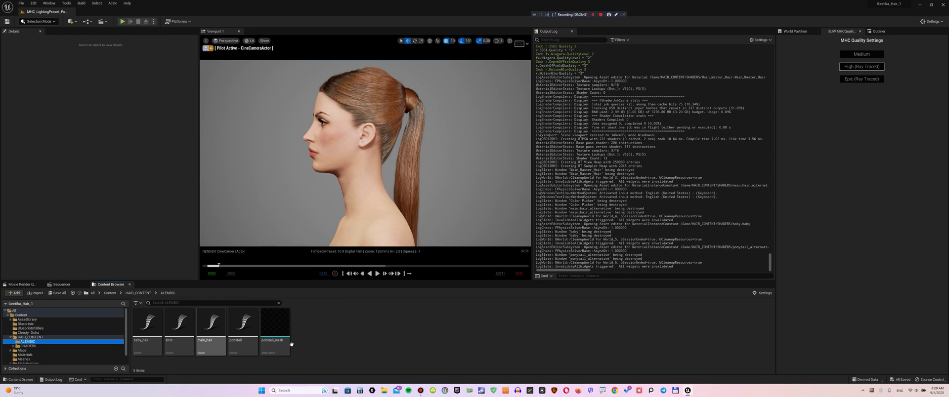
pyautogui.click(290, 343)
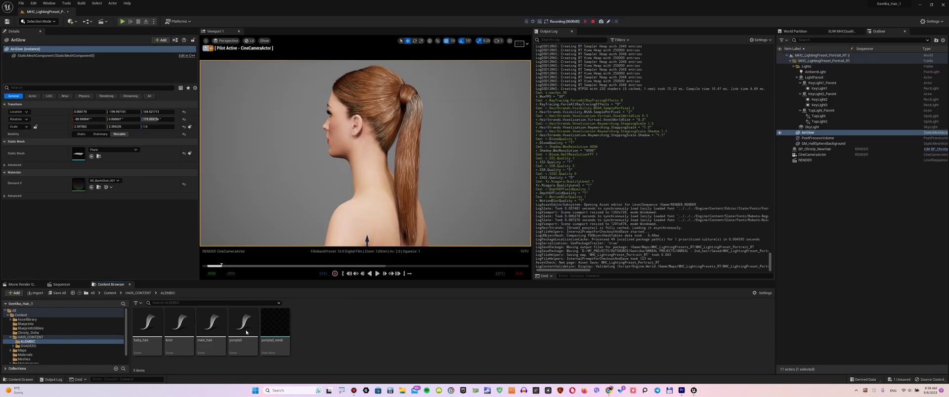
pyautogui.rightClick(244, 327)
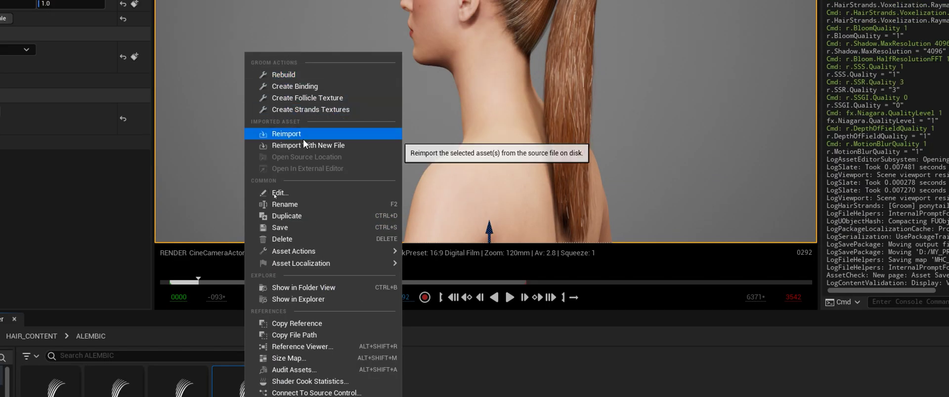
pyautogui.click(286, 134)
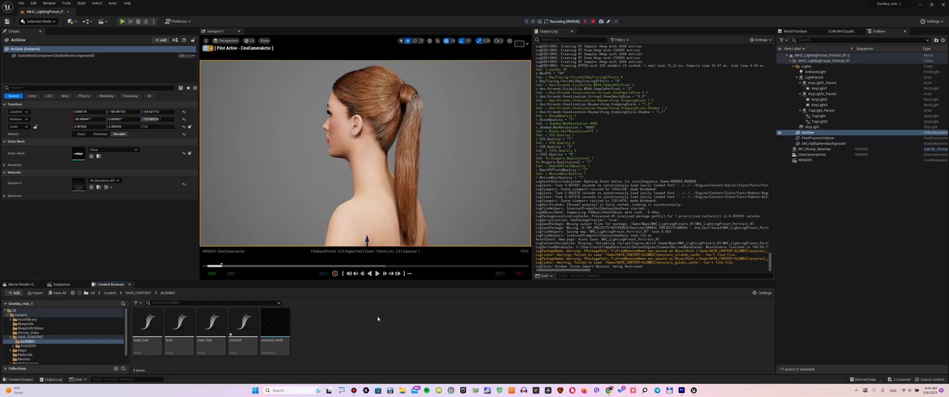
# Start an import into the ALEMBIC folder, duplicate ponytail.abc as ponytail__0001.abc in the file browser and import the duplicate
pyautogui.rightClick(378, 319)
pyautogui.moveTo(398, 305)
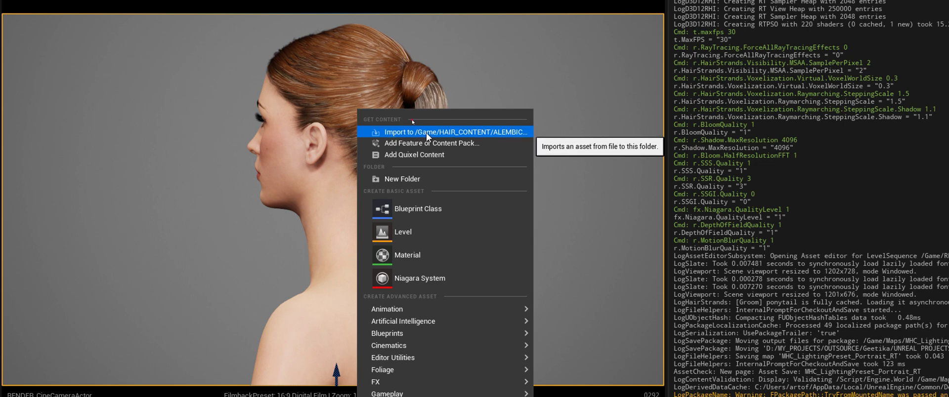
pyautogui.click(426, 133)
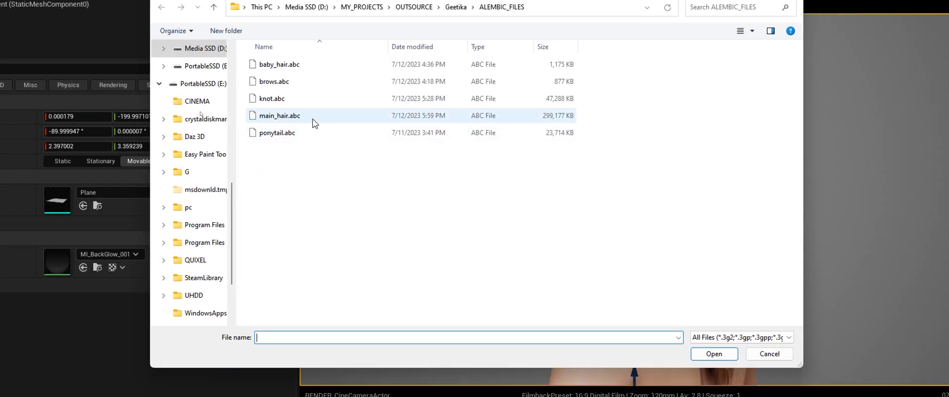
pyautogui.click(277, 133)
pyautogui.hotkey('ctrl', 'c')
pyautogui.hotkey('ctrl', 'v')
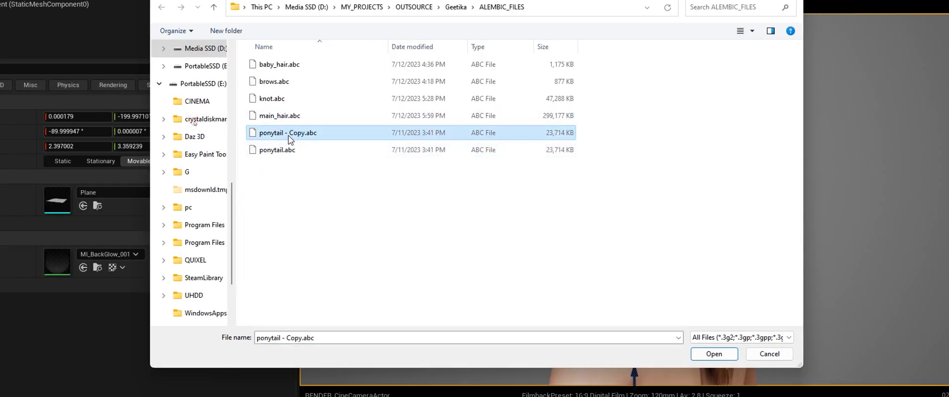
pyautogui.click(289, 133)
pyautogui.write('__0001')
pyautogui.press('Return')
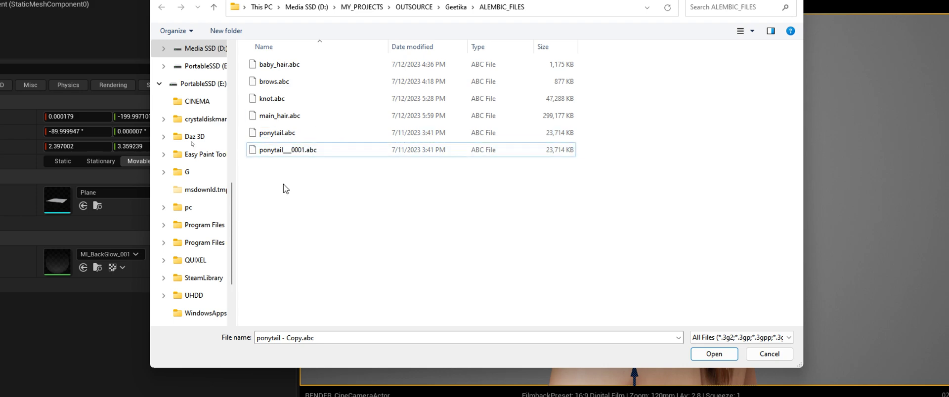
pyautogui.doubleClick(279, 149)
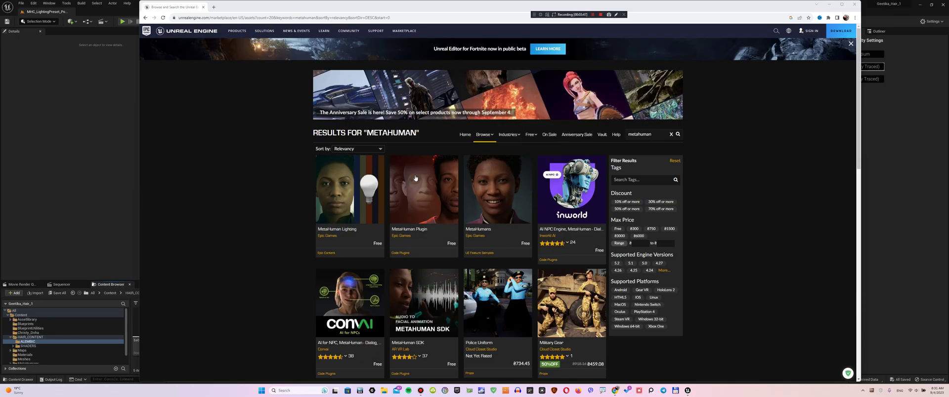
# Switch to the Unreal Marketplace in the browser, open the MetaHuman Lighting page and look through its preview images
pyautogui.click(318, 226)
pyautogui.click(308, 15)
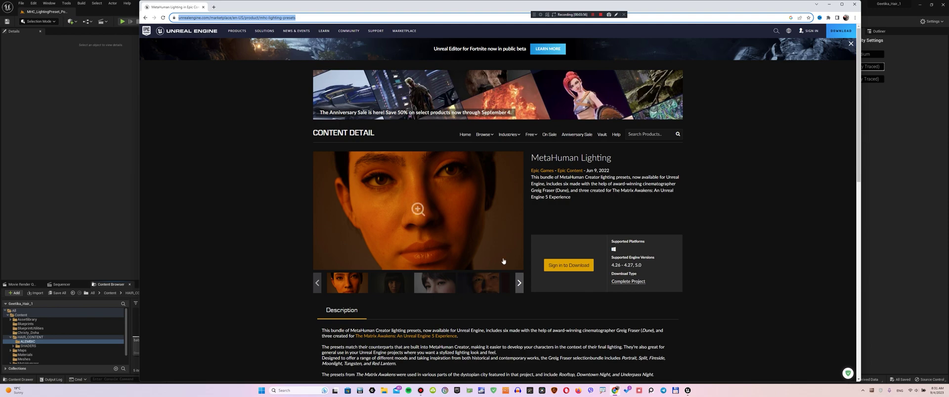
pyautogui.click(398, 290)
pyautogui.click(474, 291)
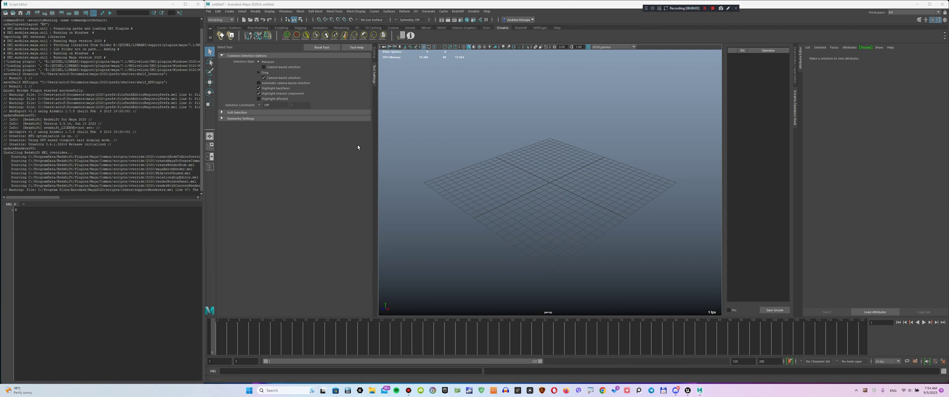
# Switch to Maya, create a polygon plane with width and height 100, and move it slightly upward
pyautogui.keyDown('shift'); pyautogui.moveTo(514, 158); pyautogui.dragTo(566, 180, button='right'); pyautogui.keyUp('shift')
pyautogui.press('Return')
pyautogui.write('100')
pyautogui.press('Return')
pyautogui.scroll(-10, 549, 183)
pyautogui.press('w')
pyautogui.moveTo(548, 160); pyautogui.dragTo(548, 148)
pyautogui.press('q')
pyautogui.keyDown('alt'); pyautogui.moveTo(621, 245); pyautogui.dragTo(632, 219); pyautogui.keyUp('alt')
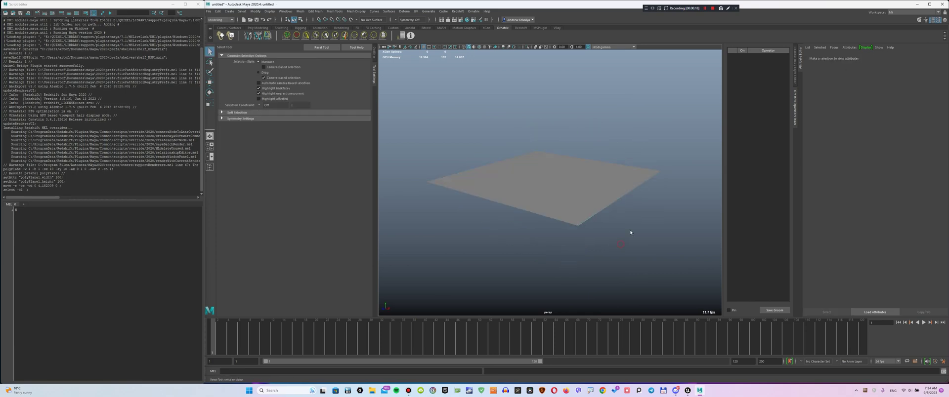
# Export the selected plane as an FBX file, overwriting plane_vertex_color.fbx in the DESKTOP folder
pyautogui.click(631, 218)
pyautogui.click(208, 11)
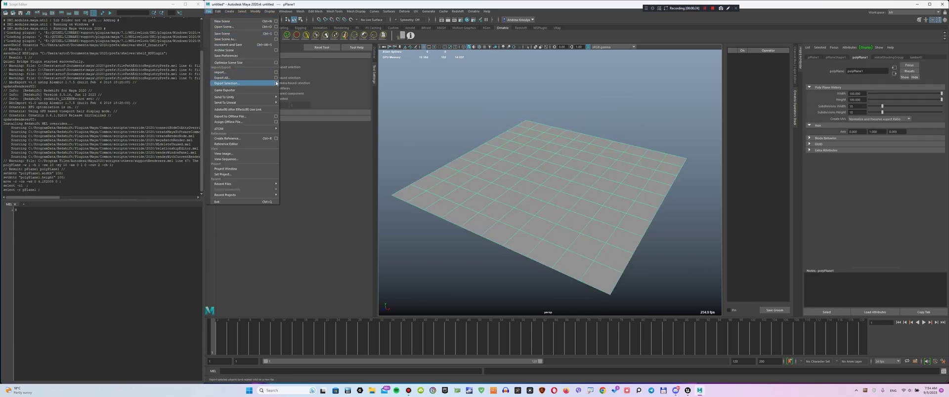
pyautogui.click(275, 83)
pyautogui.click(442, 292)
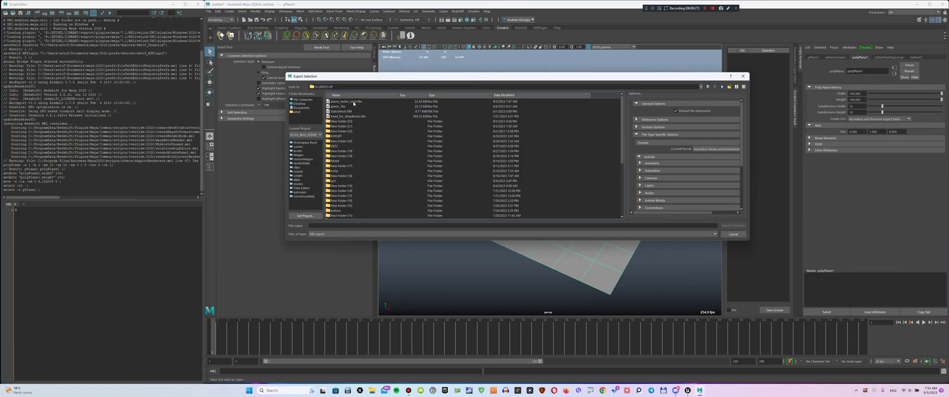
pyautogui.doubleClick(355, 102)
pyautogui.click(512, 167)
# Add Ornatrix hair to the plane using the Fur Ball groom preset
pyautogui.click(594, 118)
pyautogui.click(546, 206)
pyautogui.click(221, 36)
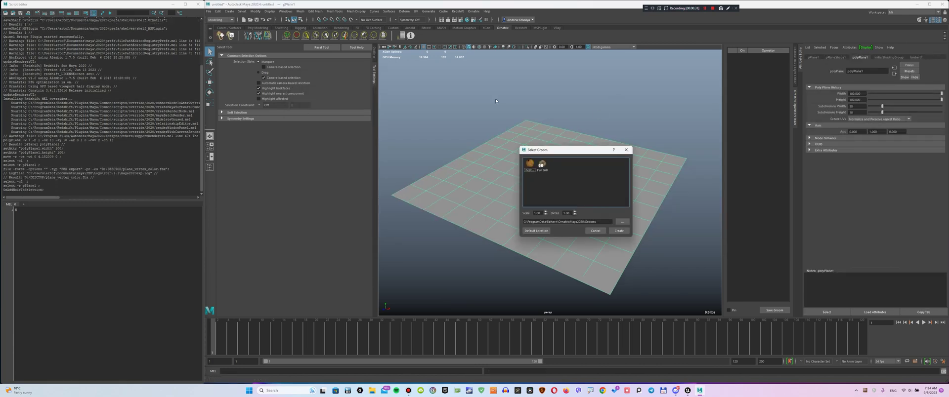
pyautogui.doubleClick(542, 166)
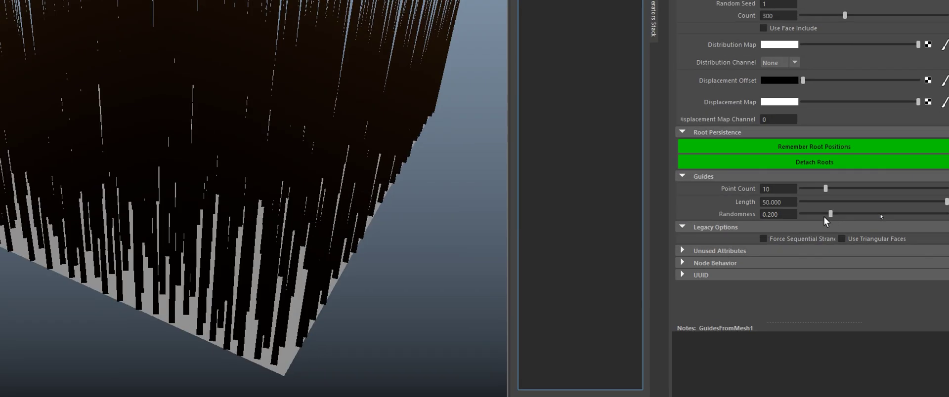
# Set the guides' randomness to 0 and their length to 29 in GuidesFromMesh1
pyautogui.moveTo(880, 216); pyautogui.dragTo(858, 203)
pyautogui.moveTo(787, 202); pyautogui.dragTo(708, 205)
pyautogui.write('29')
pyautogui.press('Return')
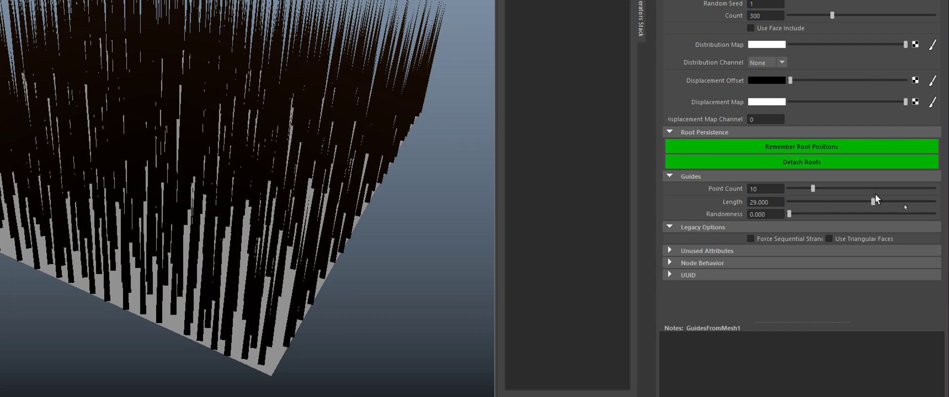
# Add a Surface Comb operator above EditGuides1 and comb the fur in varying directions across the plane
pyautogui.click(756, 82)
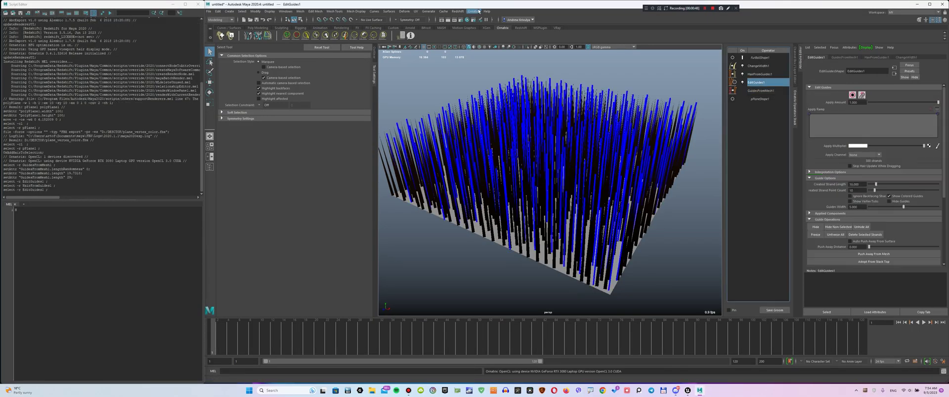
pyautogui.click(473, 11)
pyautogui.click(483, 124)
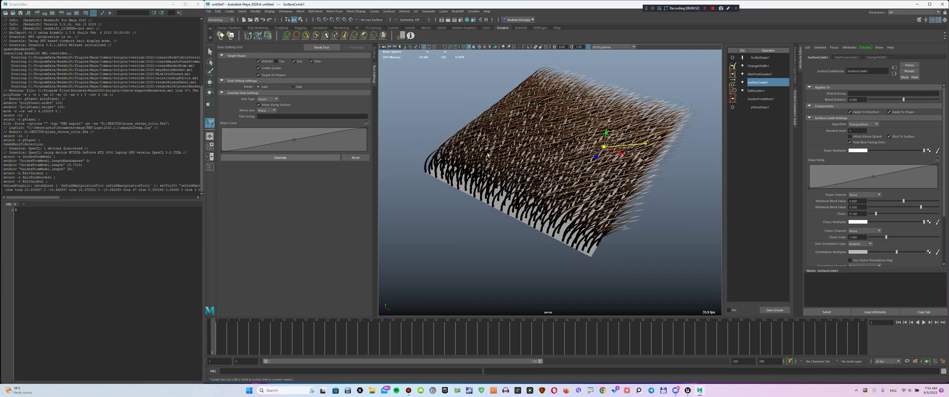
pyautogui.keyDown('alt'); pyautogui.moveTo(506, 193); pyautogui.dragTo(694, 160); pyautogui.keyUp('alt')
pyautogui.press('q')
# Set the viewport count fraction of HairFromGuides1 to 1
pyautogui.click(760, 74)
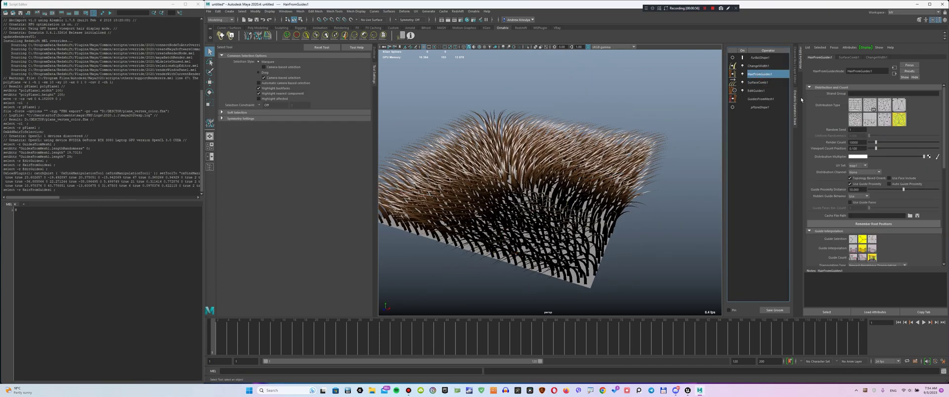
pyautogui.click(858, 149)
pyautogui.press('Return')
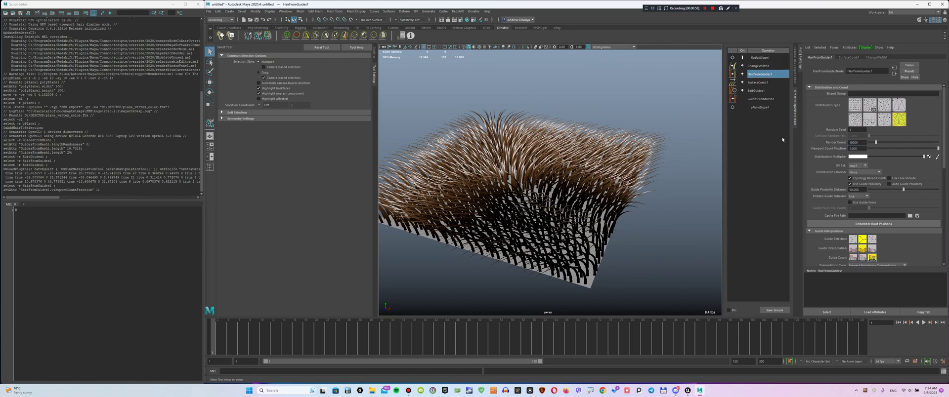
# Add a Clump operator above the hair from guides, create its clumps from guides and enable its clump index channel
pyautogui.click(478, 11)
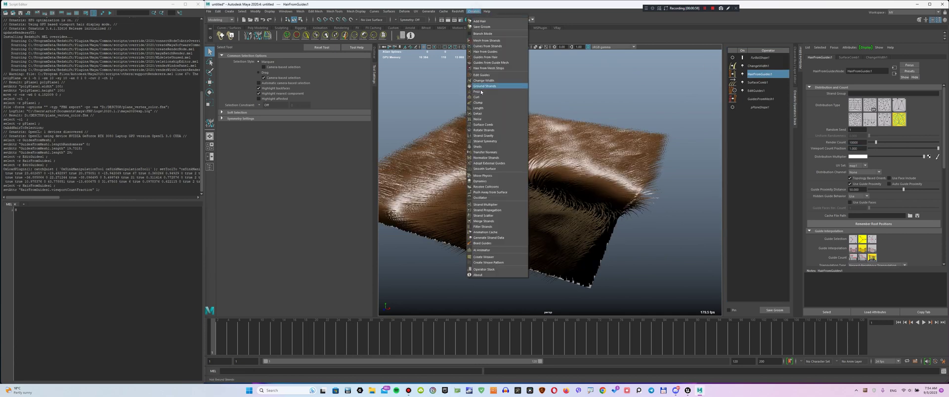
pyautogui.click(489, 101)
pyautogui.scroll(-3, 842, 217)
pyautogui.scroll(-10, 843, 218)
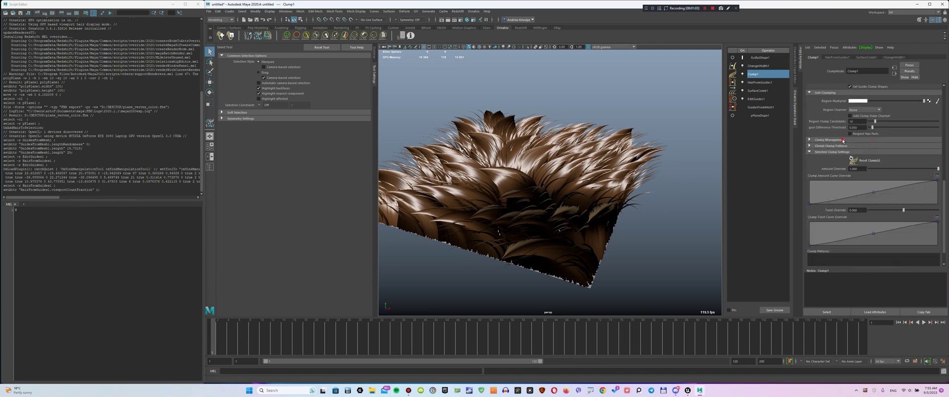
pyautogui.click(854, 141)
pyautogui.click(866, 146)
pyautogui.click(862, 163)
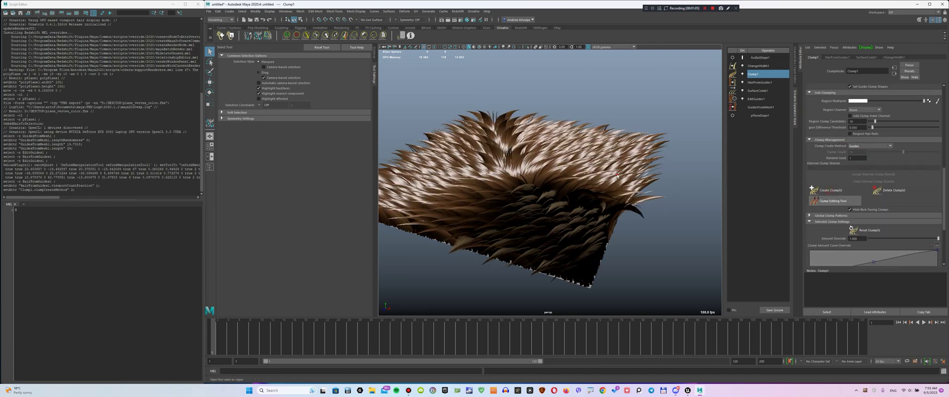
pyautogui.keyDown('alt'); pyautogui.moveTo(575, 165); pyautogui.dragTo(544, 143); pyautogui.keyUp('alt')
pyautogui.keyDown('alt'); pyautogui.moveTo(544, 143); pyautogui.dragTo(613, 210, button='right'); pyautogui.keyUp('alt')
pyautogui.scroll(4, 852, 180)
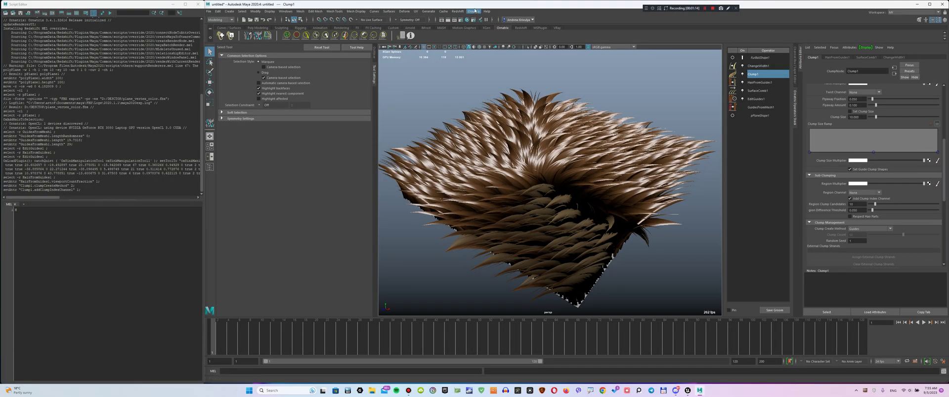
# Add a Frizz operator above the clumps, grouped by the clump IDs channel, with its scale at about 1.9
pyautogui.click(474, 11)
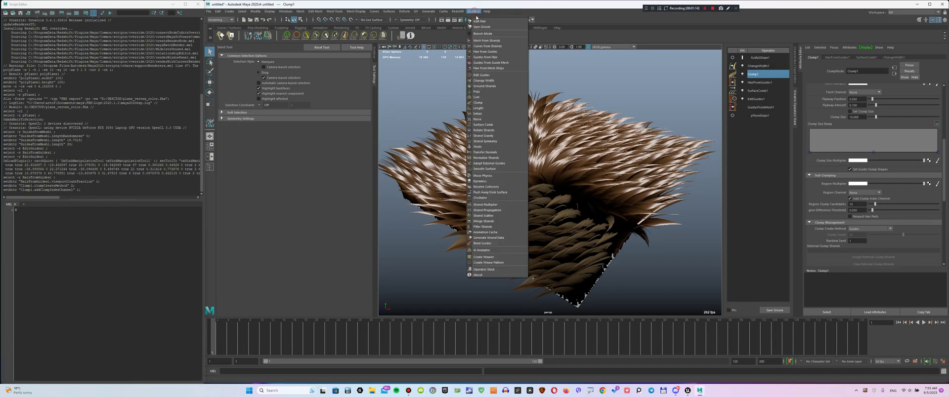
pyautogui.click(495, 90)
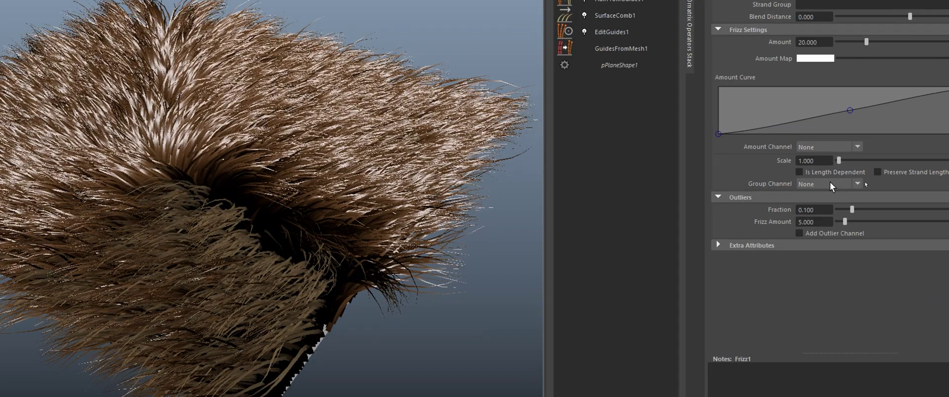
pyautogui.click(865, 183)
pyautogui.click(819, 229)
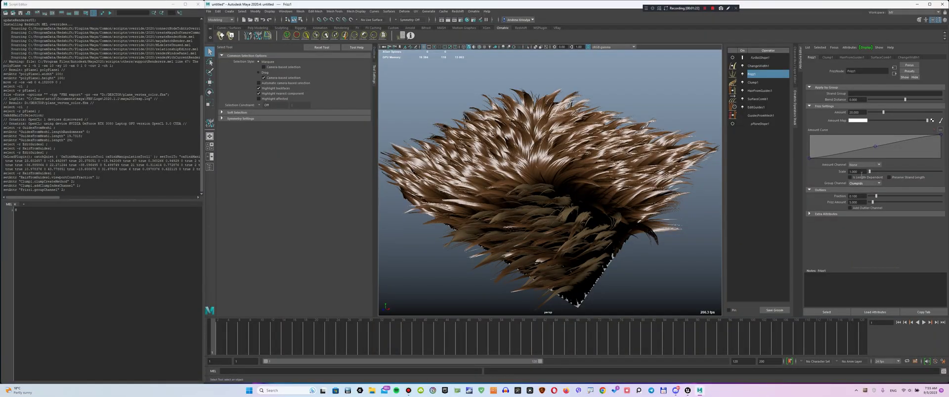
pyautogui.moveTo(869, 172); pyautogui.dragTo(871, 171)
pyautogui.keyDown('alt'); pyautogui.moveTo(593, 123); pyautogui.dragTo(600, 109); pyautogui.keyUp('alt')
# Add a second, length-dependent Frizz with amount 0, outlier fraction about 0.3 and outlier frizz amount about 20.3
pyautogui.click(474, 11)
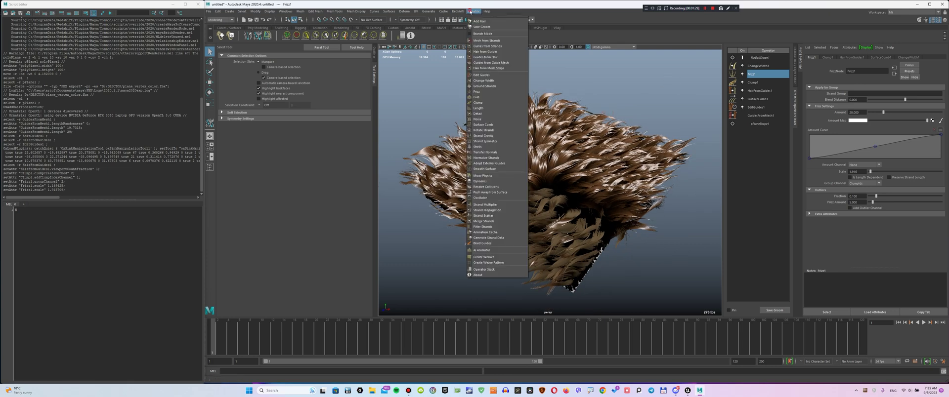
pyautogui.click(494, 98)
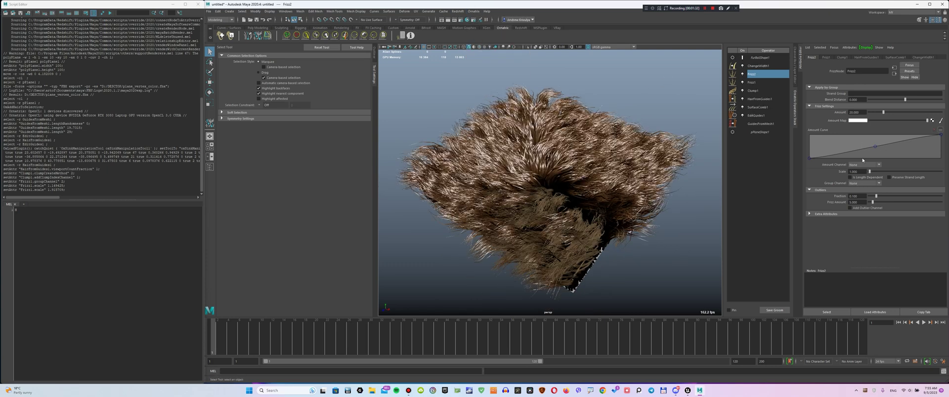
pyautogui.click(857, 178)
pyautogui.moveTo(883, 112); pyautogui.dragTo(833, 114)
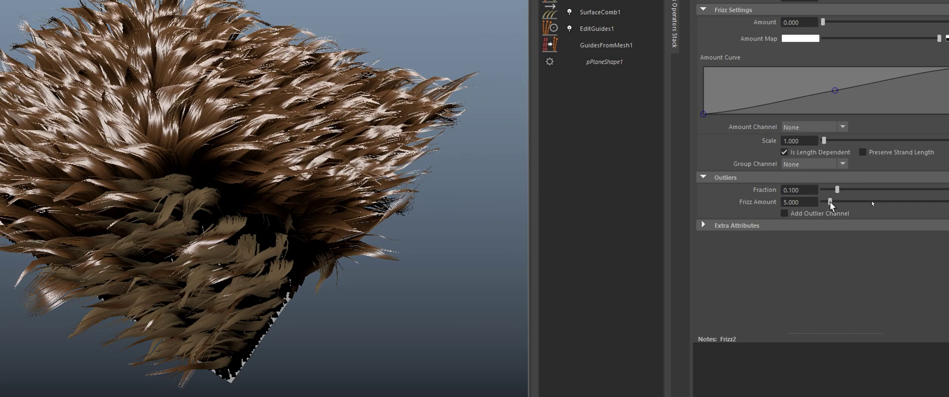
pyautogui.moveTo(873, 203); pyautogui.dragTo(884, 203)
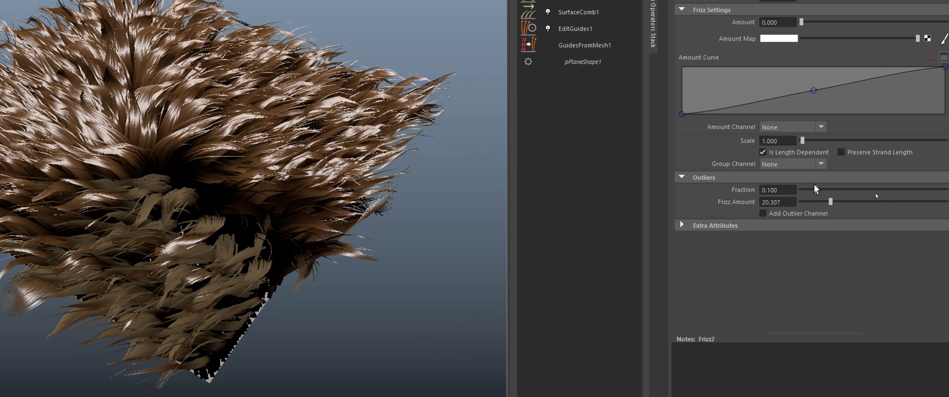
pyautogui.moveTo(816, 190); pyautogui.dragTo(846, 190)
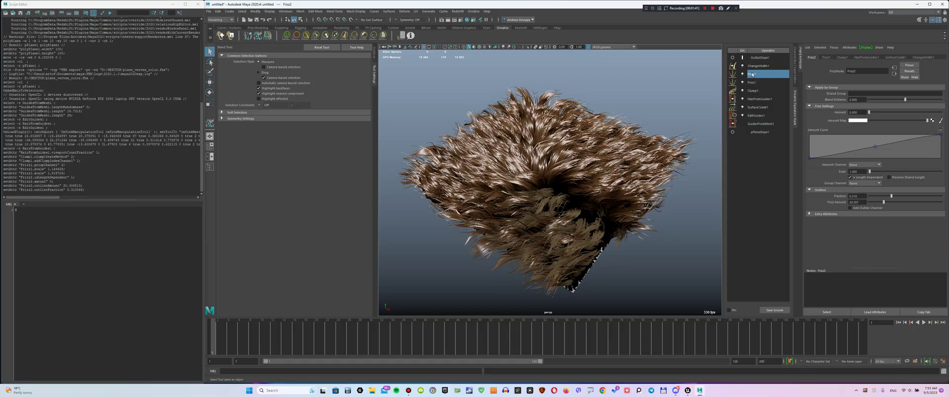
# Add a Length operator above Frizz2 and set its randomize amount to about 0.53
pyautogui.click(474, 11)
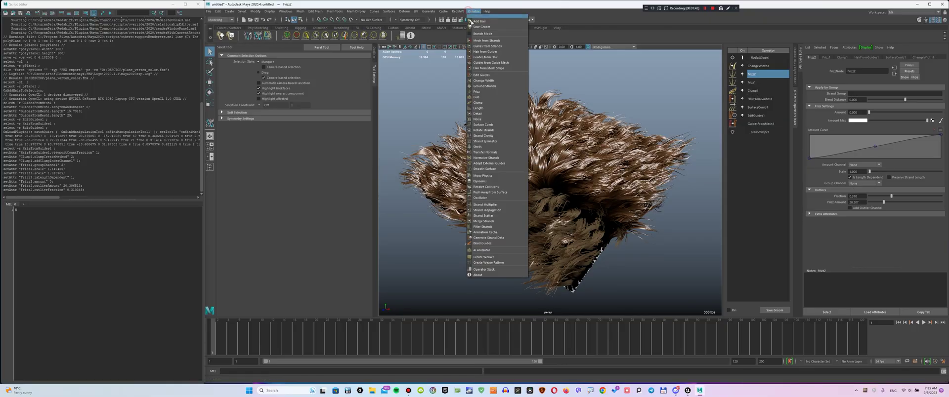
pyautogui.click(497, 113)
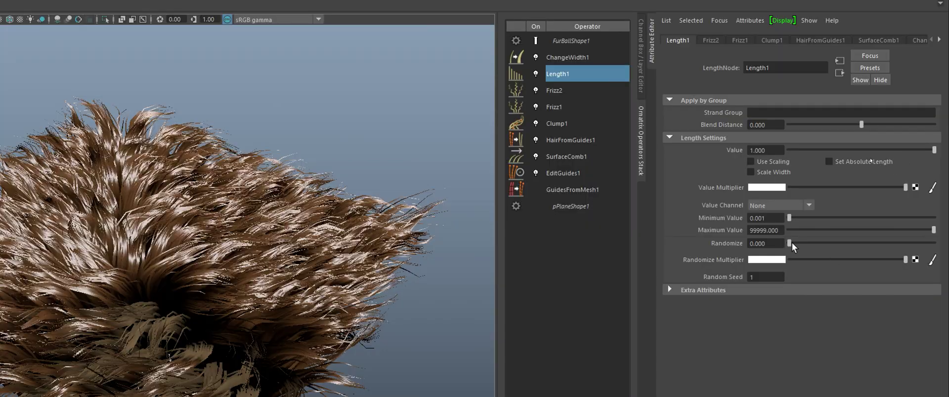
pyautogui.moveTo(870, 158); pyautogui.dragTo(884, 158)
pyautogui.moveTo(817, 244); pyautogui.dragTo(865, 243)
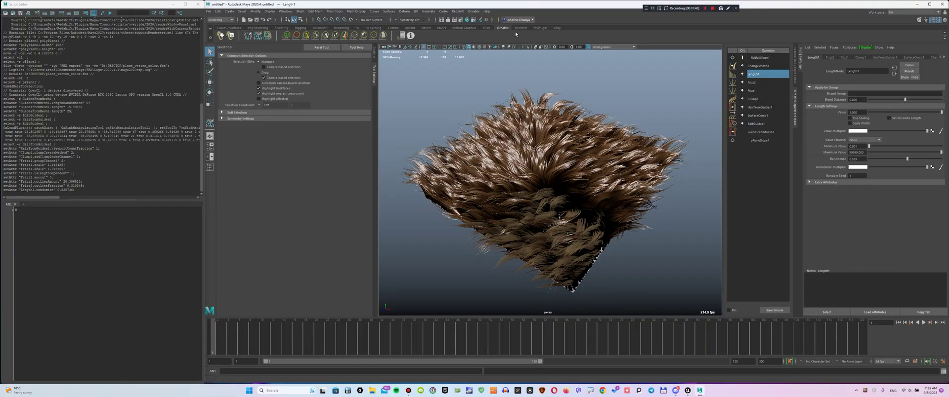
# Add a second Edit Guides operator above Length1 and set its paint brush's target channel name to groom_Color
pyautogui.click(473, 11)
pyautogui.click(496, 77)
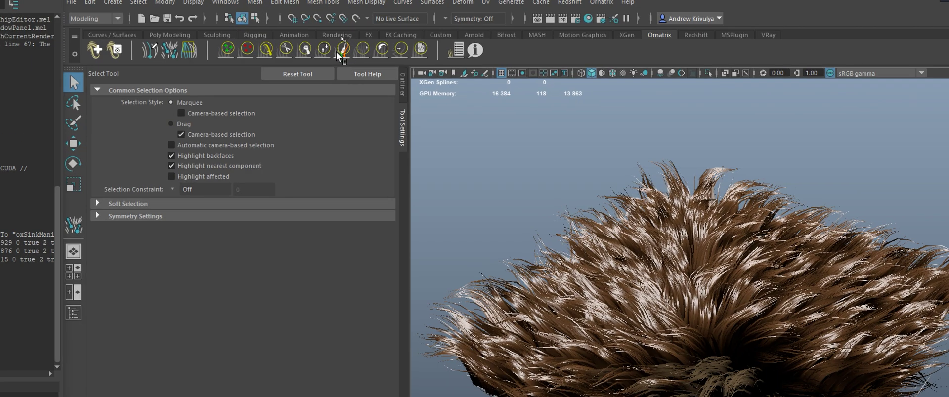
pyautogui.click(344, 35)
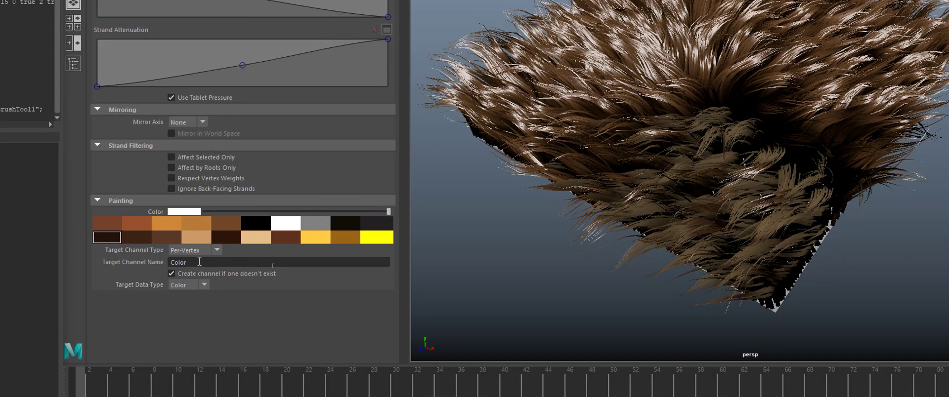
pyautogui.click(199, 261)
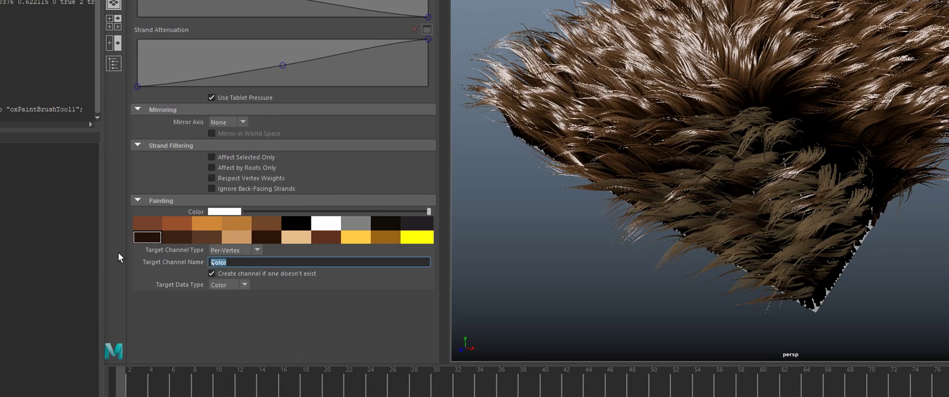
pyautogui.write('groom_Color')
pyautogui.press('Return')
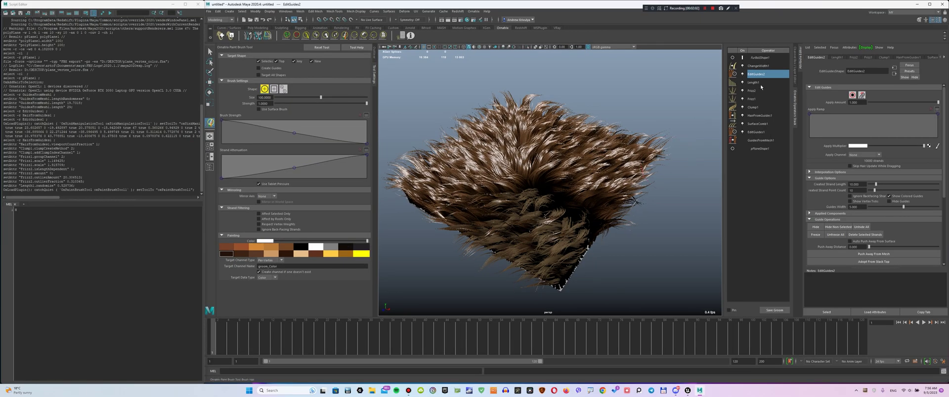
# Add Generate Strand Data above Length1, targeting Strand Groups with the Random method and target values from 1 to 5
pyautogui.click(761, 85)
pyautogui.click(471, 11)
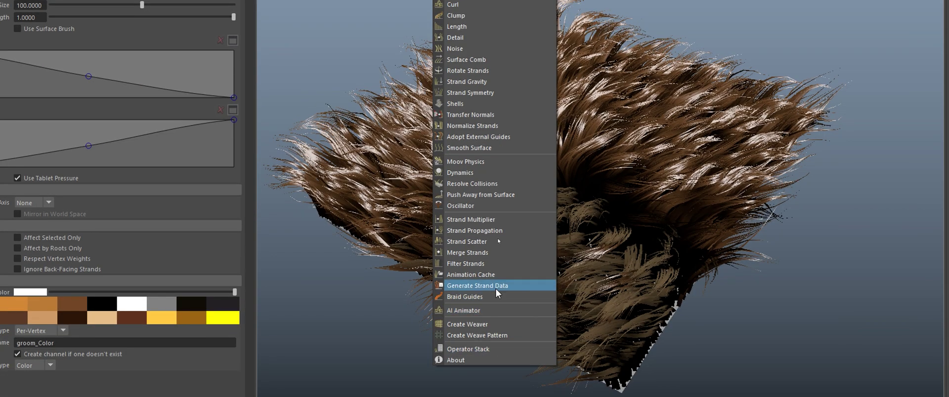
pyautogui.click(496, 334)
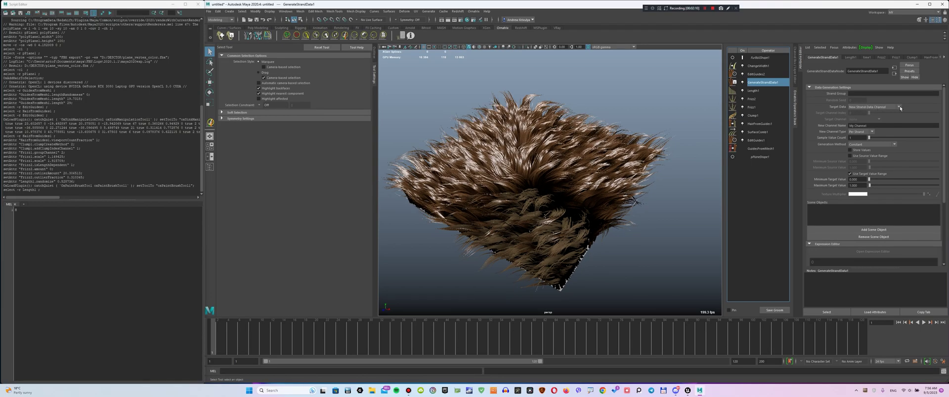
pyautogui.click(899, 106)
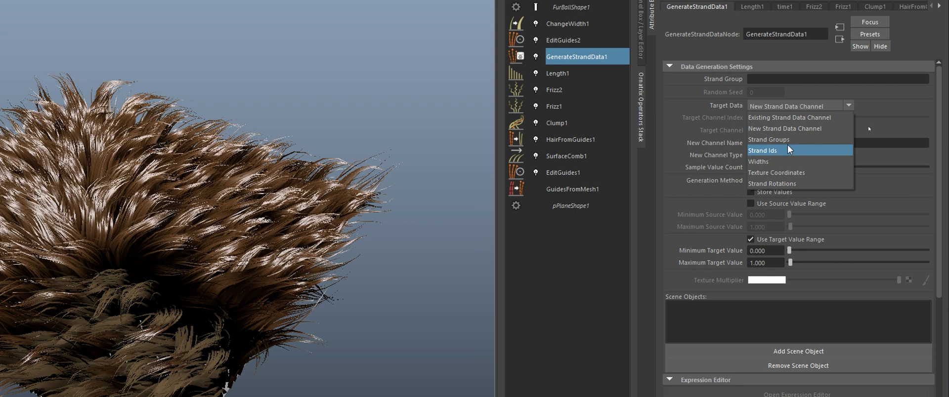
pyautogui.click(785, 140)
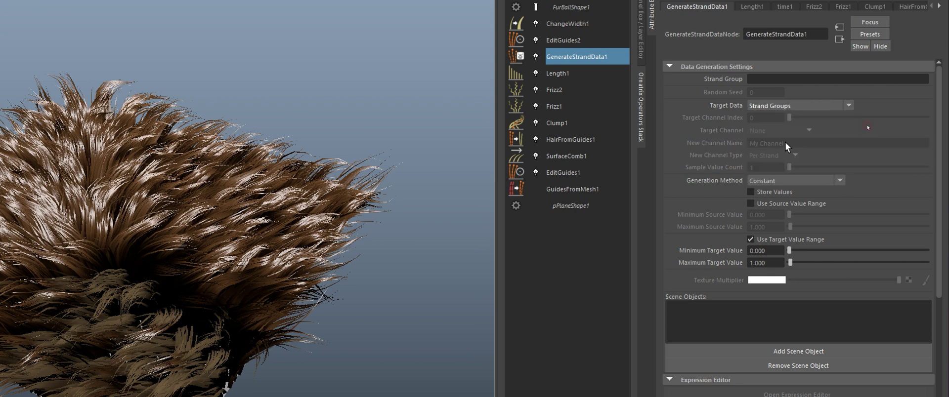
pyautogui.click(791, 181)
pyautogui.click(783, 188)
pyautogui.moveTo(773, 252); pyautogui.dragTo(717, 259)
pyautogui.write('1')
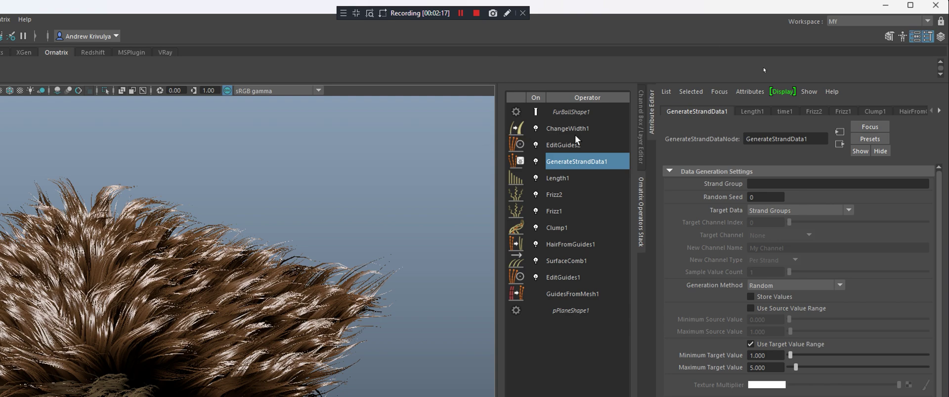
# Add another Generate Strand Data operator above ChangeWidth1 with Strand Groups as its target data
pyautogui.click(568, 24)
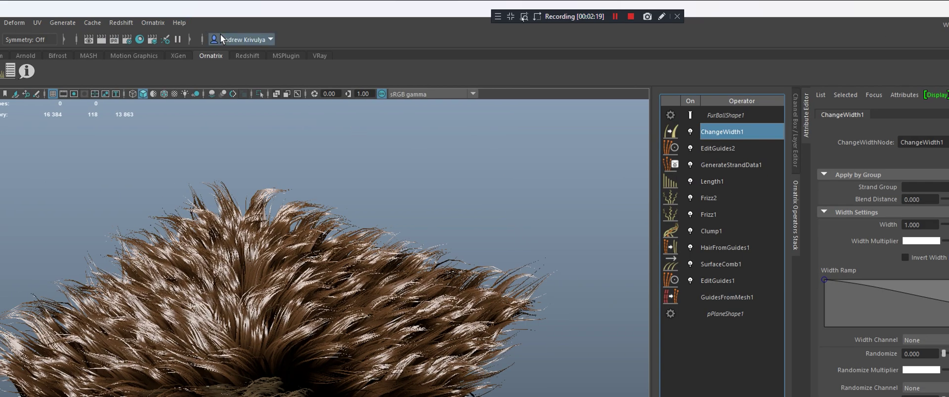
pyautogui.click(155, 25)
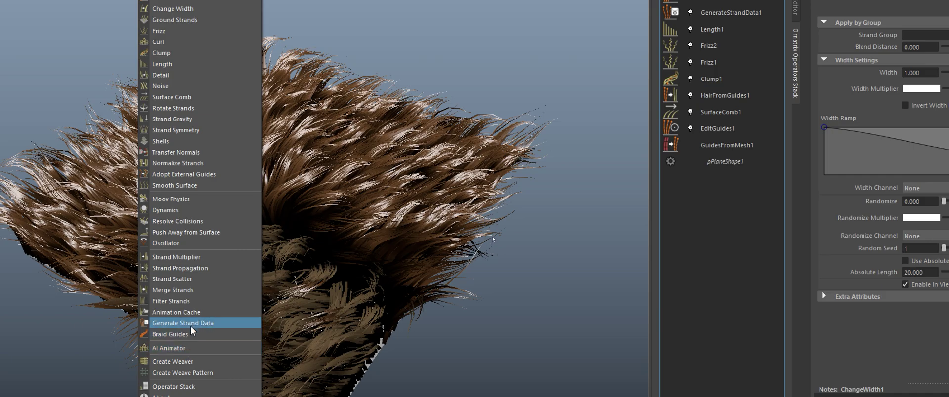
pyautogui.click(191, 353)
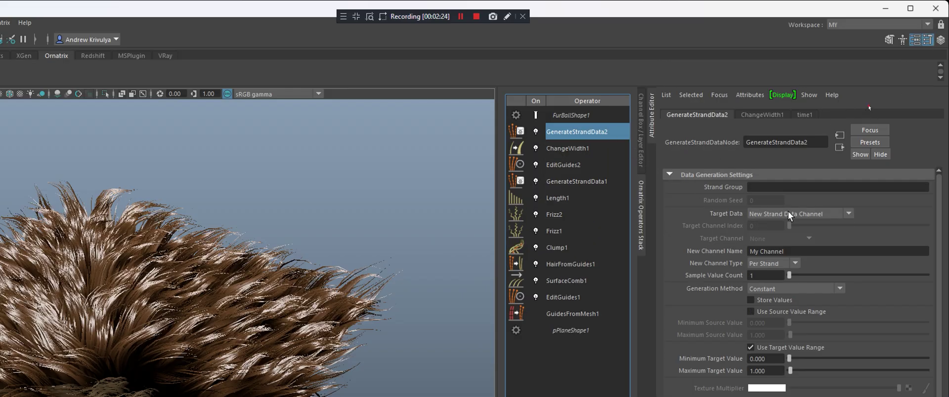
pyautogui.click(788, 214)
pyautogui.click(786, 242)
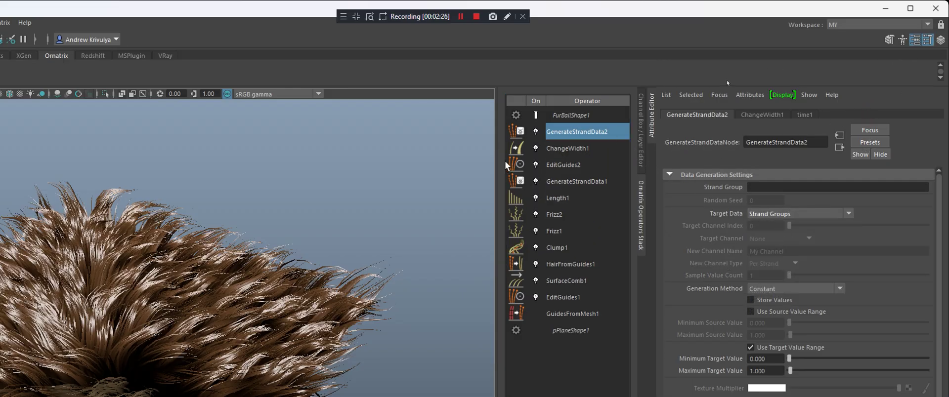
# Flatten the width ramp of ChangeWidth1 to a constant width along the strands
pyautogui.click(588, 149)
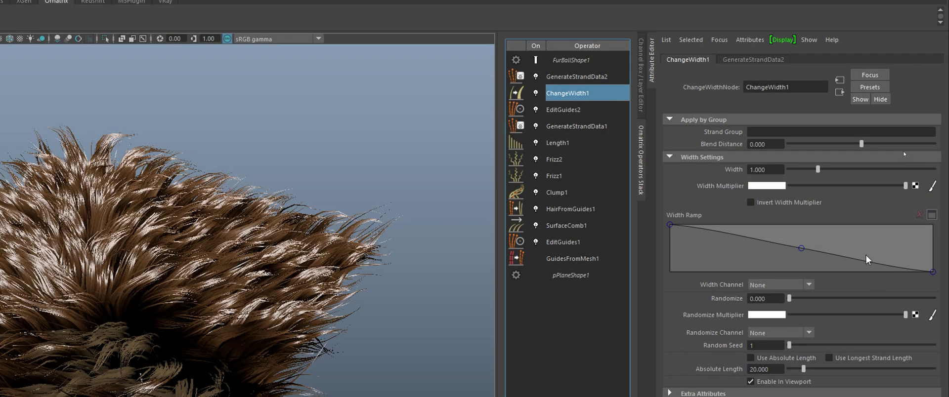
pyautogui.rightClick(859, 248)
pyautogui.click(878, 270)
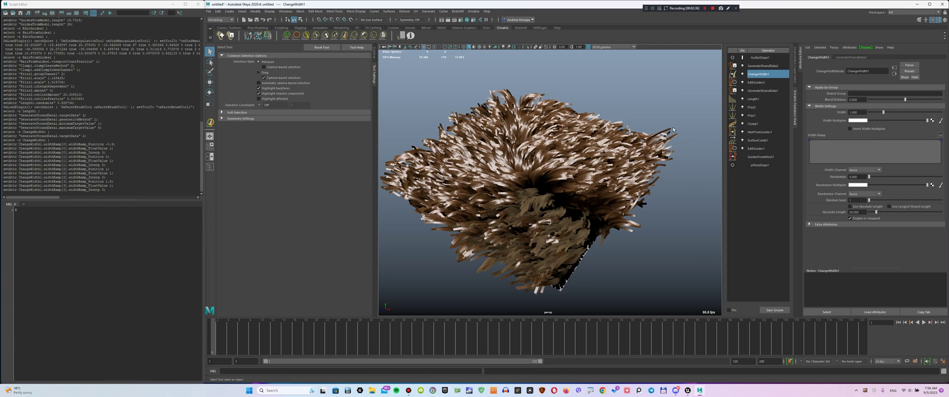
# Paint blue areas onto the groom_Color channel of EditGuides2 with the paint brush
pyautogui.click(770, 83)
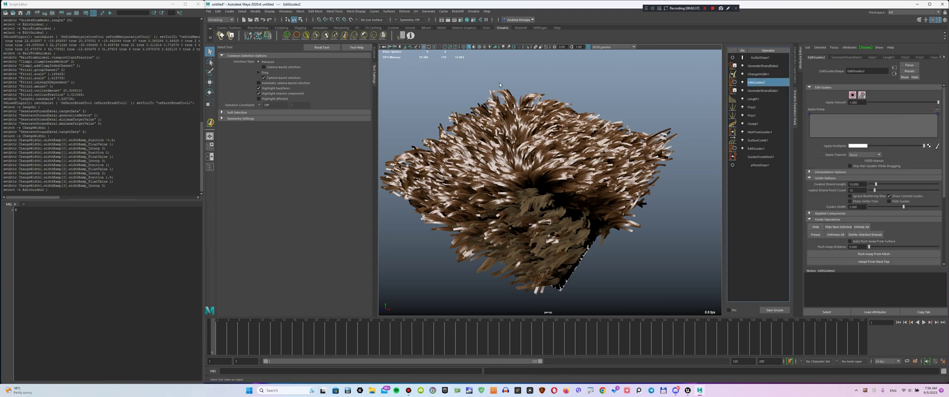
pyautogui.scroll(-4, 860, 186)
pyautogui.scroll(4, 860, 185)
pyautogui.click(345, 35)
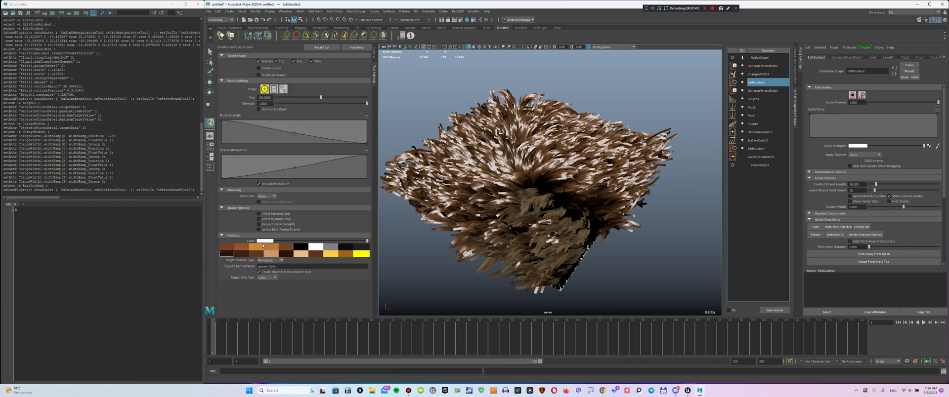
pyautogui.click(263, 241)
pyautogui.click(267, 227)
pyautogui.keyDown('alt'); pyautogui.moveTo(543, 168); pyautogui.dragTo(524, 180); pyautogui.keyUp('alt')
pyautogui.moveTo(608, 163)
pyautogui.mouseDown()
pyautogui.moveTo(453, 116)
pyautogui.moveTo(534, 187)
pyautogui.mouseUp()
# Paint green and magenta patches over the fur in the groom_Color channel
pyautogui.click(267, 241)
pyautogui.click(259, 226)
pyautogui.click(264, 241)
pyautogui.click(278, 226)
pyautogui.moveTo(457, 193); pyautogui.dragTo(487, 210)
pyautogui.moveTo(559, 198); pyautogui.dragTo(595, 143)
pyautogui.click(514, 131)
pyautogui.moveTo(538, 208)
pyautogui.keyDown('alt'); pyautogui.mouseDown()
pyautogui.moveTo(519, 186)
pyautogui.moveTo(544, 188)
pyautogui.mouseUp(); pyautogui.keyUp('alt')
pyautogui.keyDown('alt'); pyautogui.moveTo(544, 188); pyautogui.dragTo(520, 210, button='right'); pyautogui.keyUp('alt')
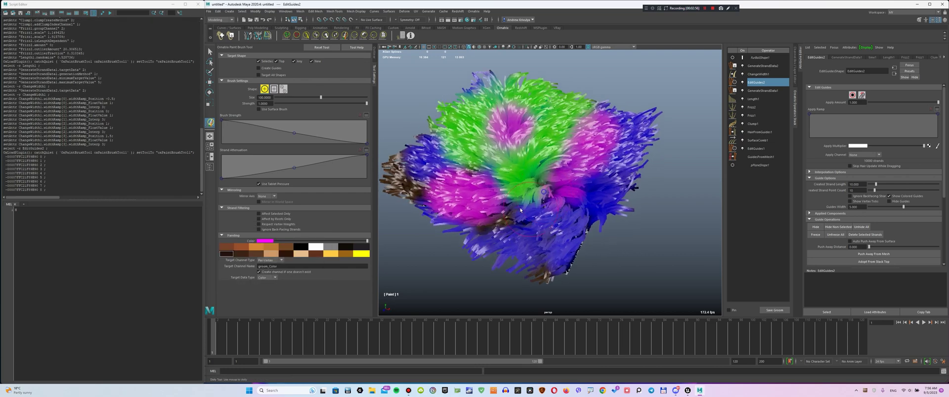
pyautogui.press('q')
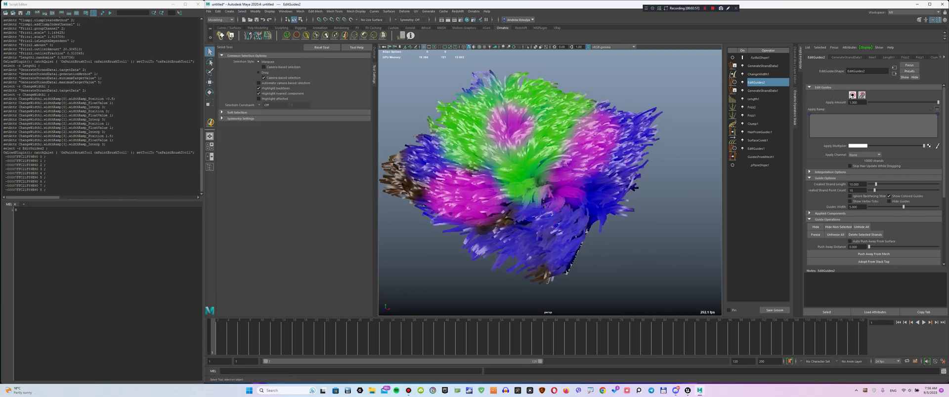
# Enable strand groups in EditGuides2 and select the strands of group 1
pyautogui.click(852, 95)
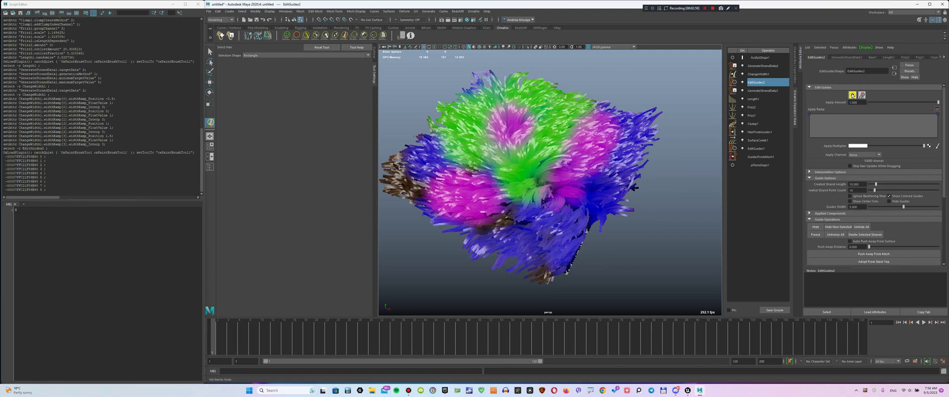
pyautogui.scroll(-5, 861, 230)
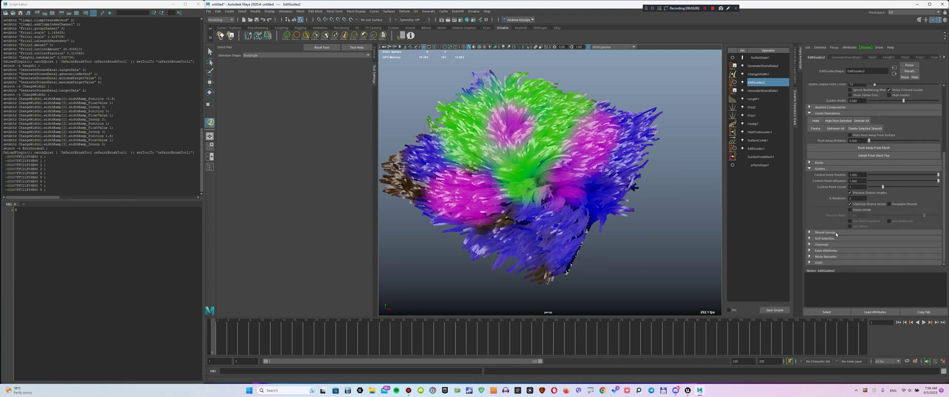
pyautogui.click(835, 232)
pyautogui.scroll(-2, 826, 214)
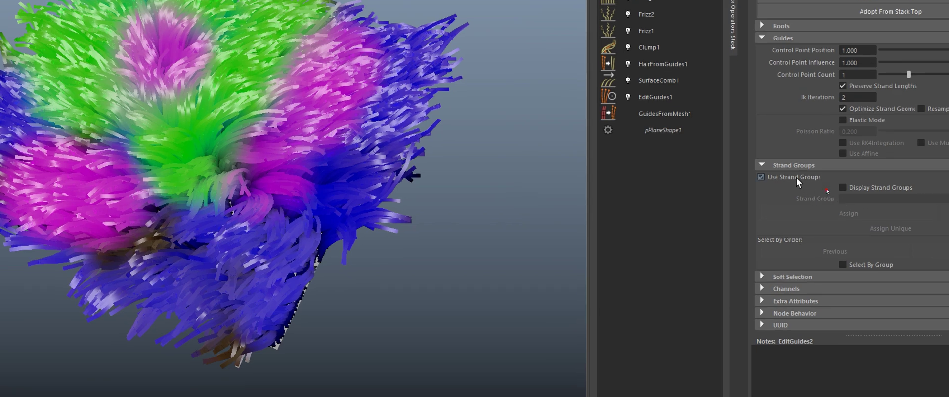
pyautogui.click(796, 178)
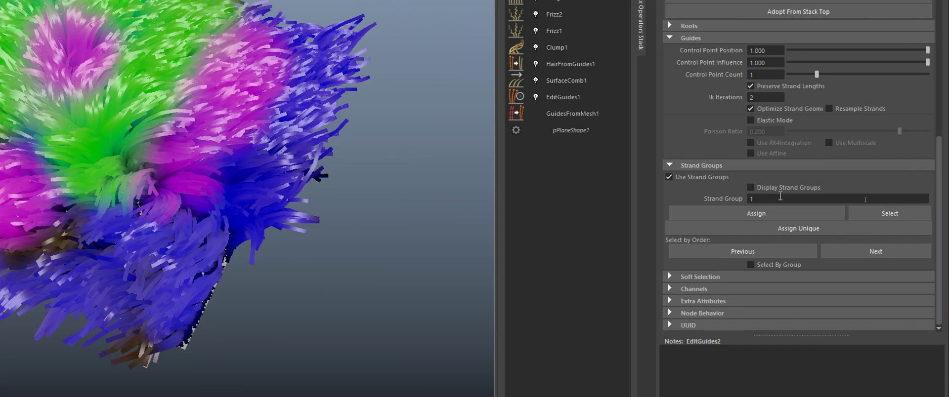
pyautogui.click(902, 214)
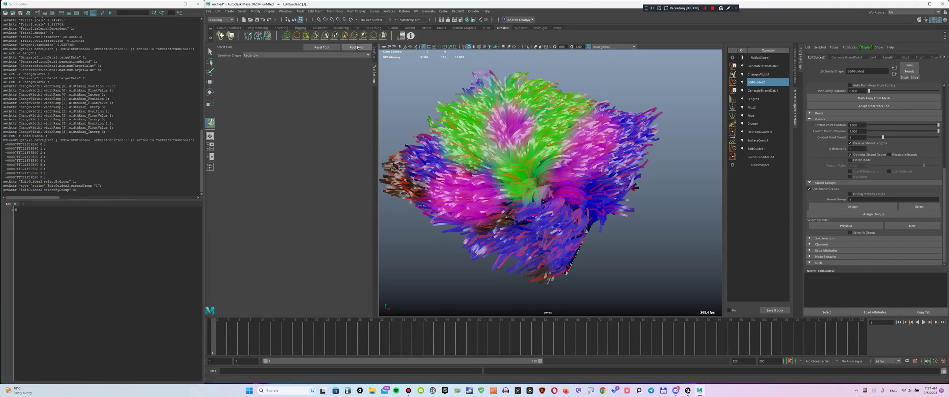
# Paint the selected strands yellow across the groom with Affect Selected Only enabled
pyautogui.click(345, 36)
pyautogui.click(264, 241)
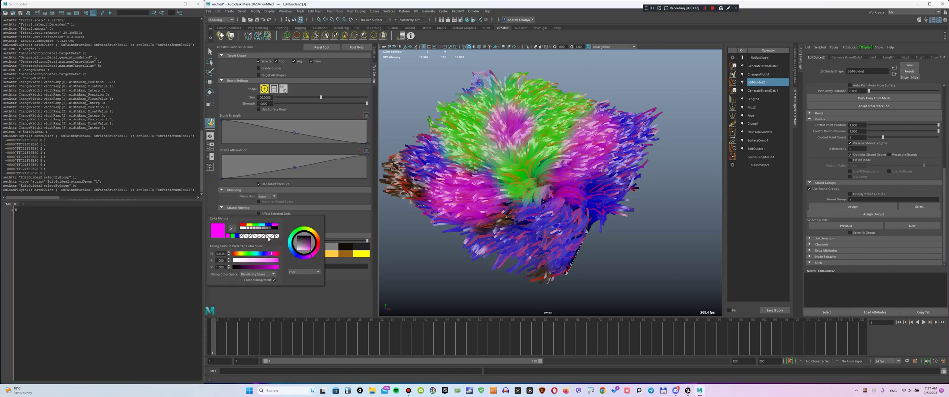
pyautogui.click(250, 225)
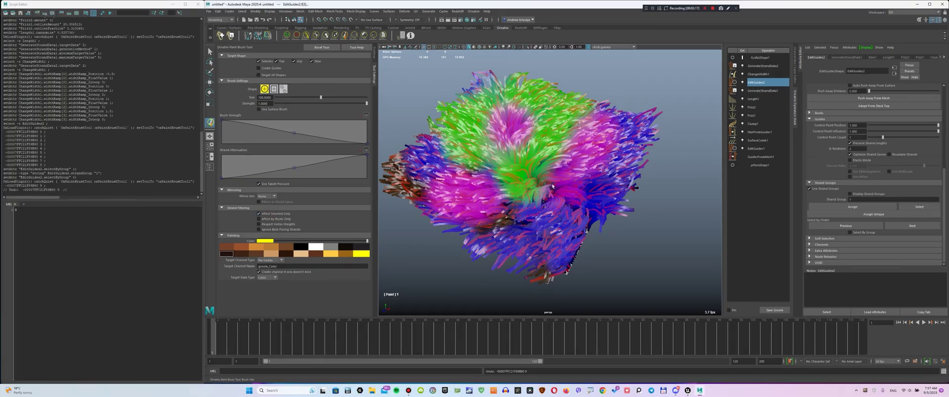
pyautogui.moveTo(795, 280)
pyautogui.mouseDown()
pyautogui.moveTo(912, 204)
pyautogui.moveTo(947, 39)
pyautogui.moveTo(621, 114)
pyautogui.mouseUp()
pyautogui.moveTo(448, 165)
pyautogui.mouseDown()
pyautogui.moveTo(410, 158)
pyautogui.moveTo(420, 207)
pyautogui.mouseUp()
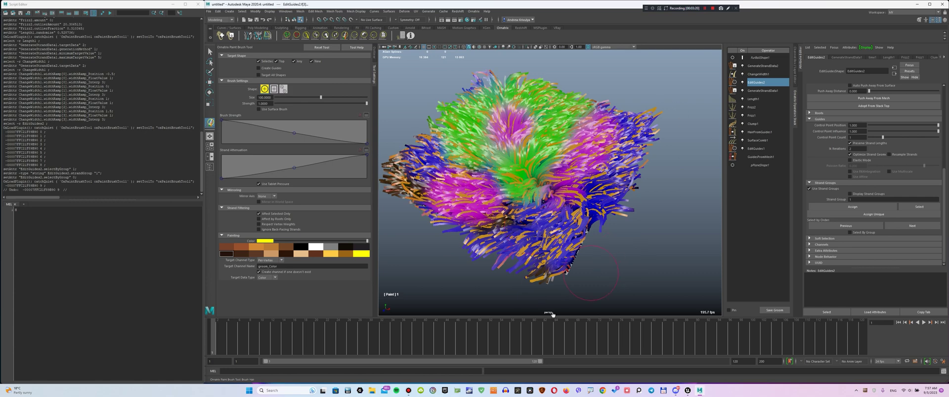
# Select the strands of group 2 and paint them red
pyautogui.click(270, 241)
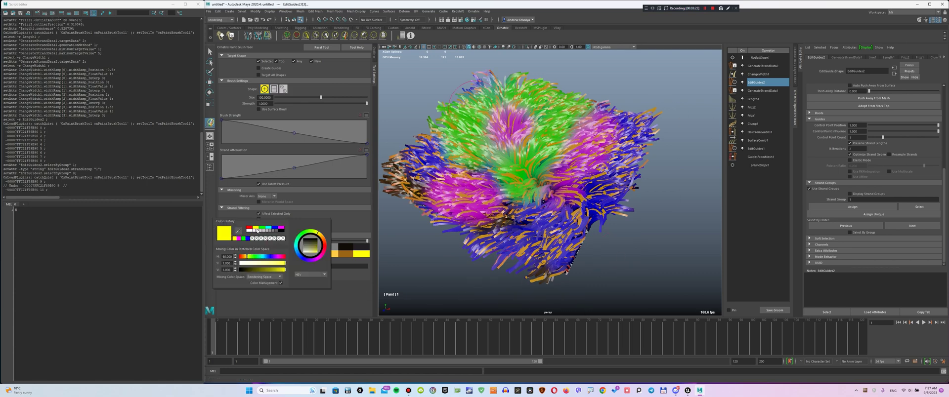
pyautogui.click(249, 228)
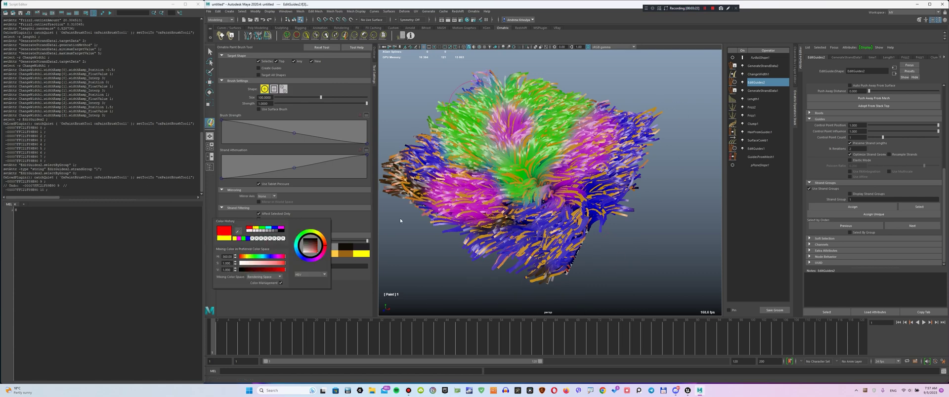
pyautogui.click(865, 199)
pyautogui.press('BackSpace')
pyautogui.write('2')
pyautogui.press('Return')
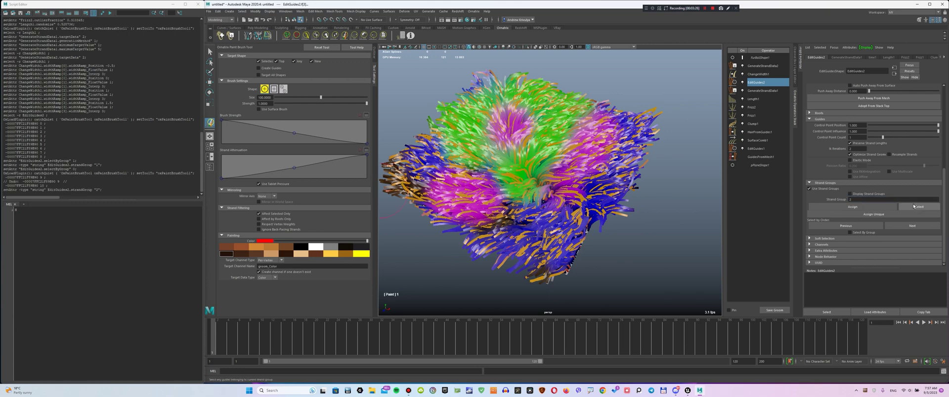
pyautogui.moveTo(514, 130)
pyautogui.mouseDown()
pyautogui.moveTo(544, 106)
pyautogui.moveTo(589, 153)
pyautogui.mouseUp()
pyautogui.press('q')
# Export the selected FurBallShape1 groom in Ogawa format with Unreal Engine Export and all strand components enabled
pyautogui.click(763, 66)
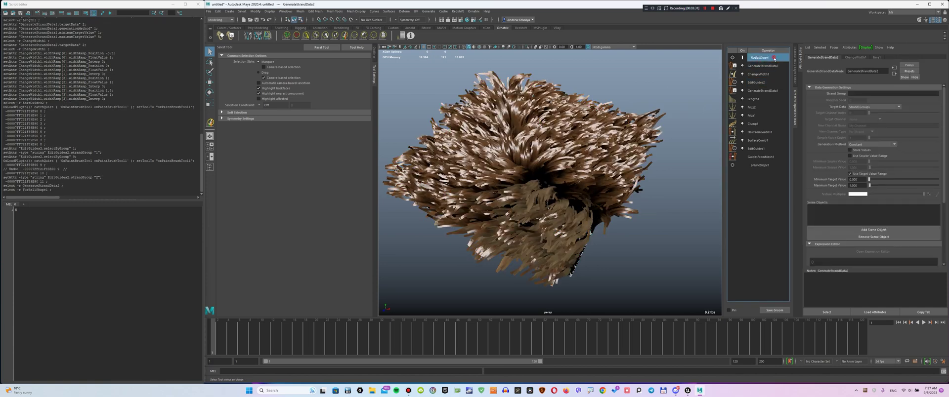
pyautogui.click(774, 59)
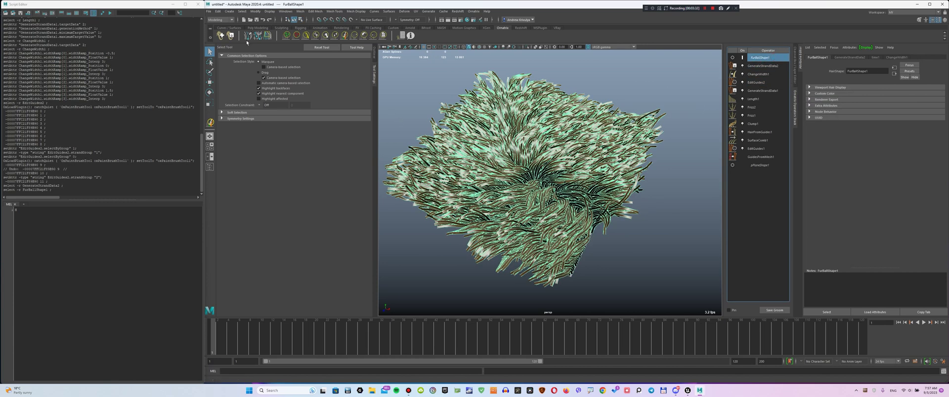
pyautogui.click(206, 11)
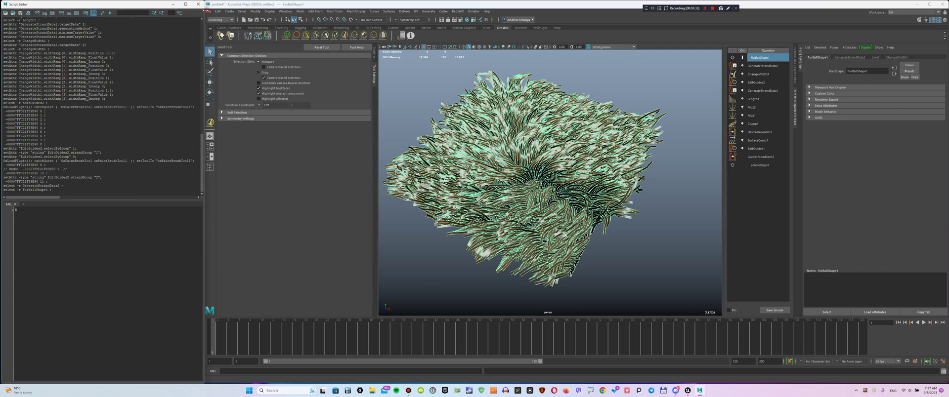
pyautogui.click(208, 11)
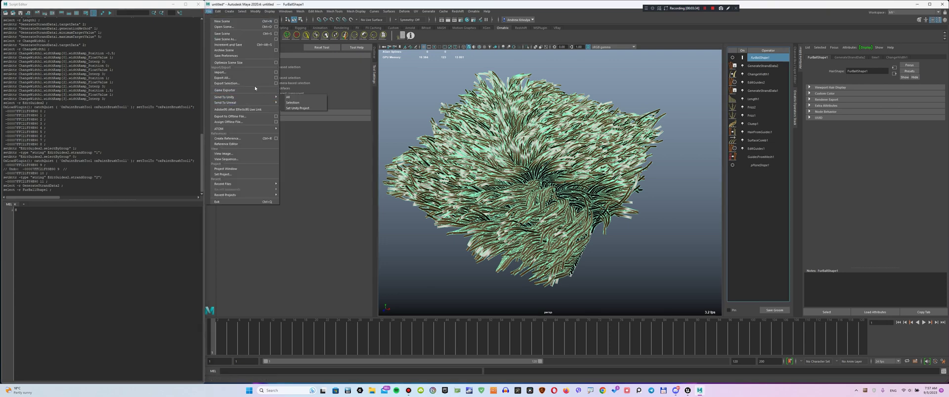
pyautogui.click(277, 83)
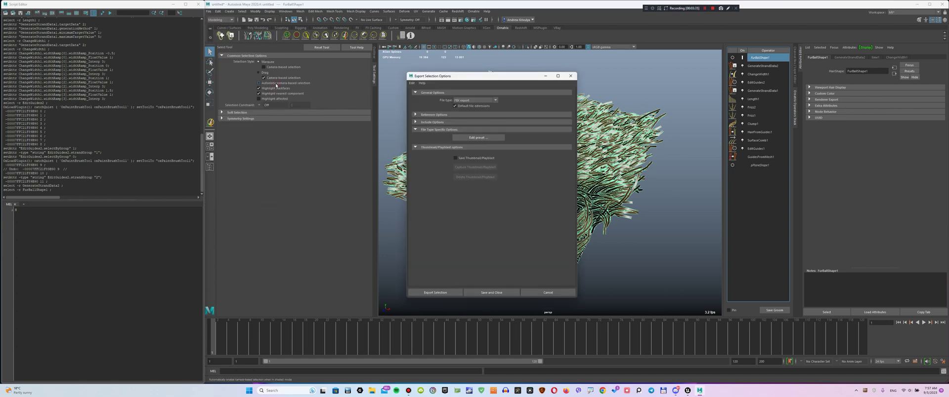
pyautogui.click(474, 100)
pyautogui.click(481, 144)
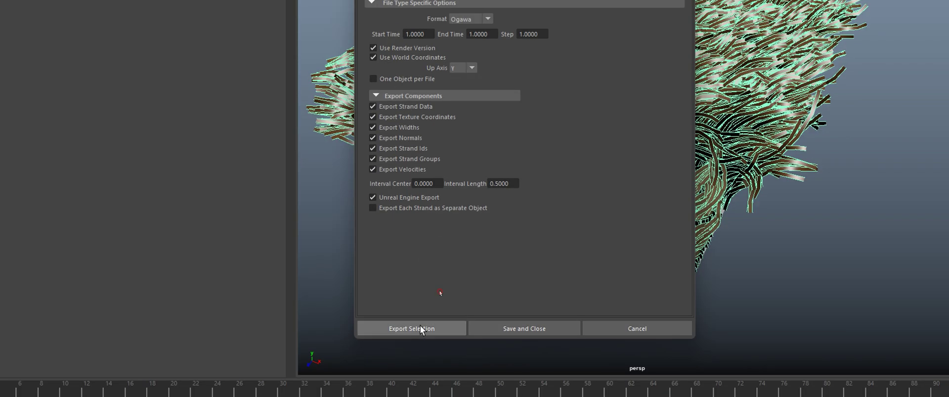
pyautogui.click(422, 380)
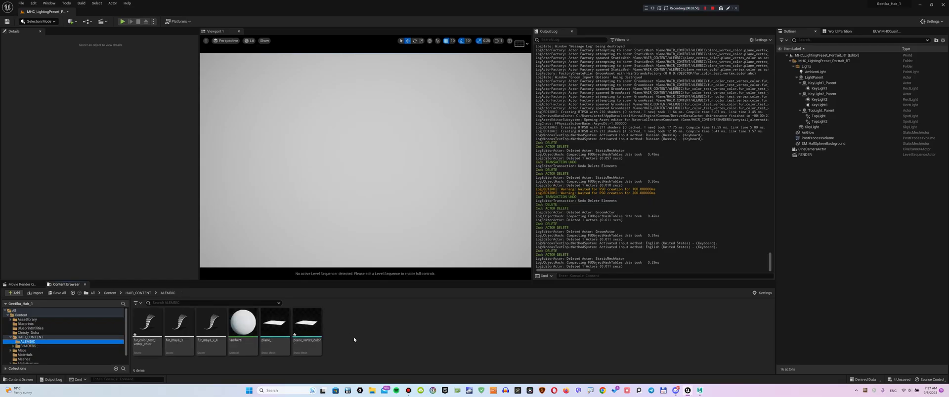
# In Unreal Engine, reimport the plane_vertex_color mesh into the ALEMBIC folder and place it in the level at location 0, 0, 0
pyautogui.rightClick(384, 336)
pyautogui.click(412, 137)
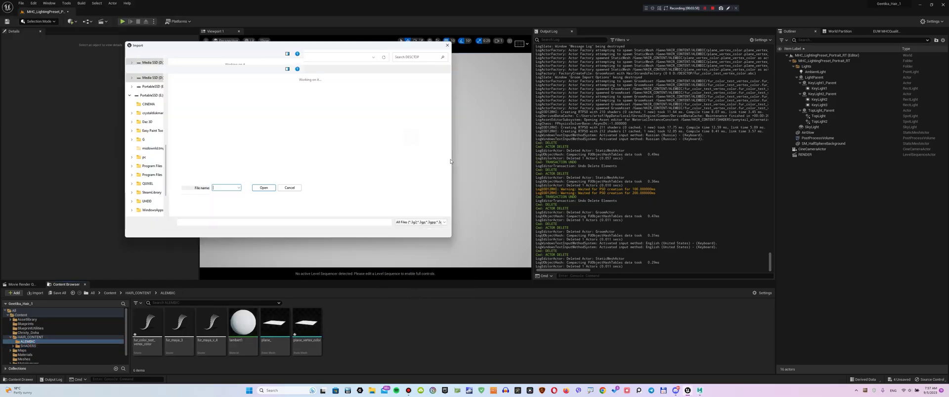
pyautogui.doubleClick(271, 121)
pyautogui.click(509, 212)
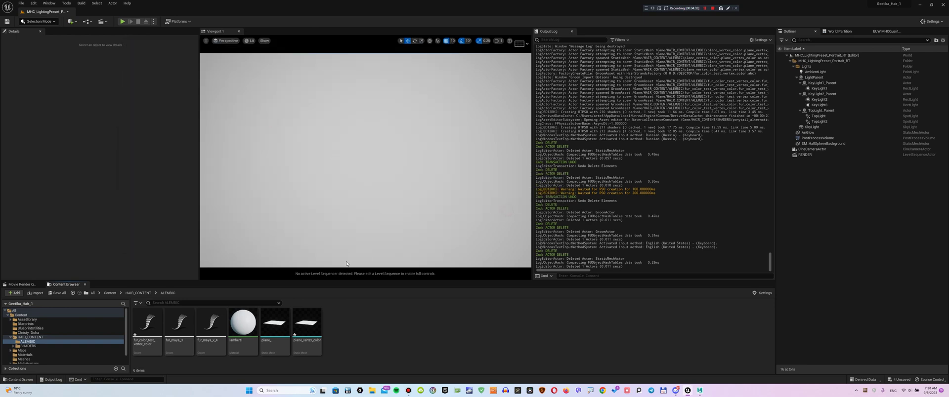
pyautogui.click(312, 331)
pyautogui.moveTo(360, 198); pyautogui.dragTo(361, 198)
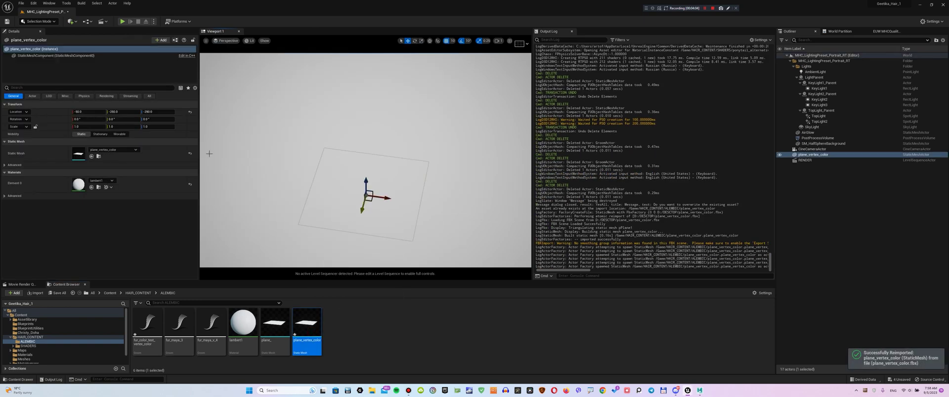
pyautogui.click(375, 306)
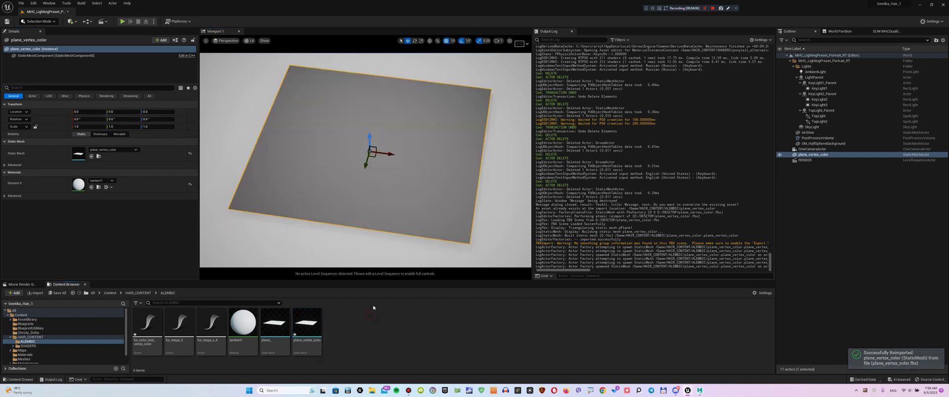
# Import the groom fur_color_test_vertex_color.abc into the ALEMBIC folder and place it in the level at location 0, 0, 0
pyautogui.rightClick(397, 348)
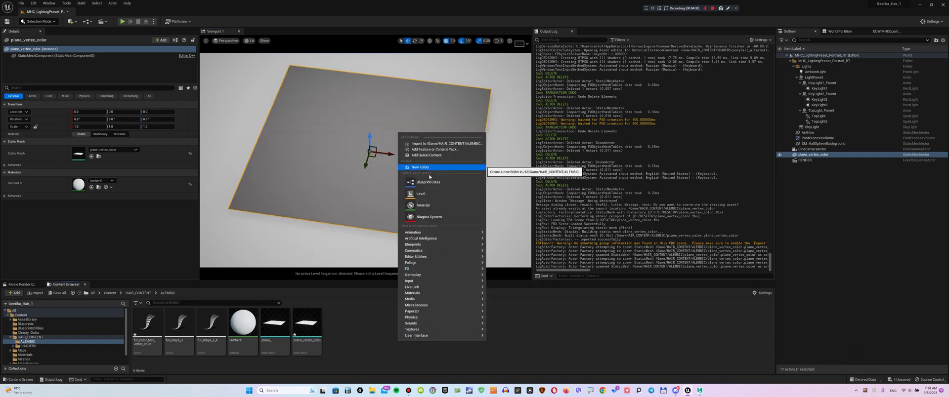
pyautogui.click(438, 144)
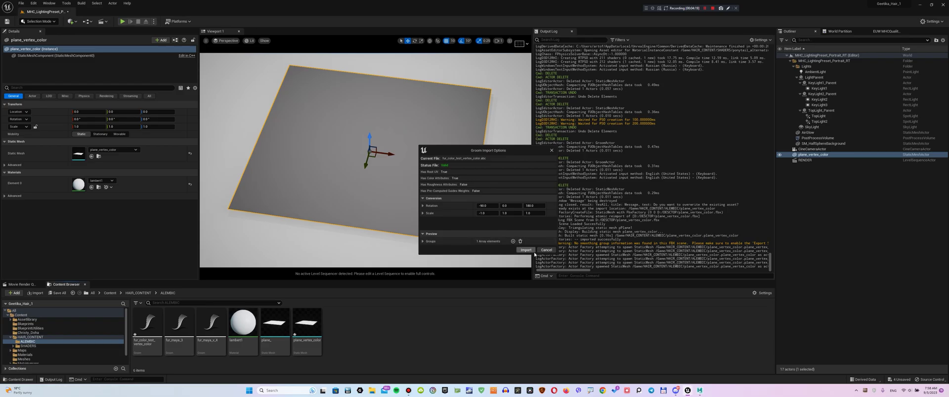
pyautogui.click(525, 250)
pyautogui.moveTo(139, 332); pyautogui.dragTo(301, 192)
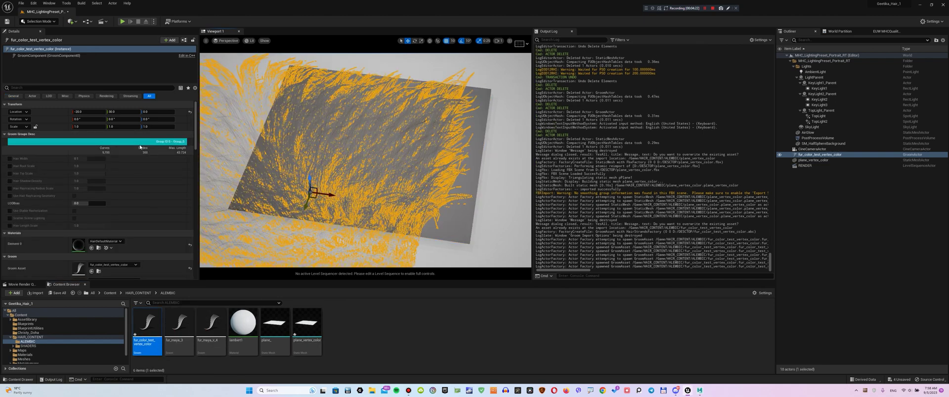
pyautogui.click(190, 111)
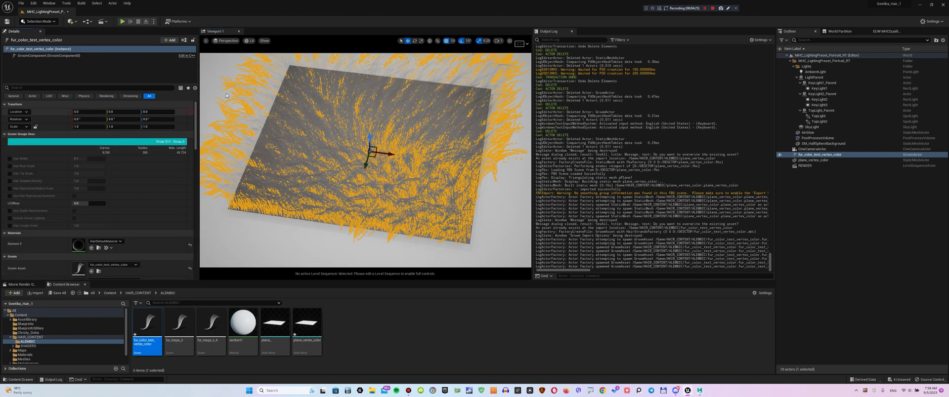
# Turn off selection highlighting in the viewport and enable the groom's Hair Width override at 0.1
pyautogui.click(264, 40)
pyautogui.moveTo(294, 221)
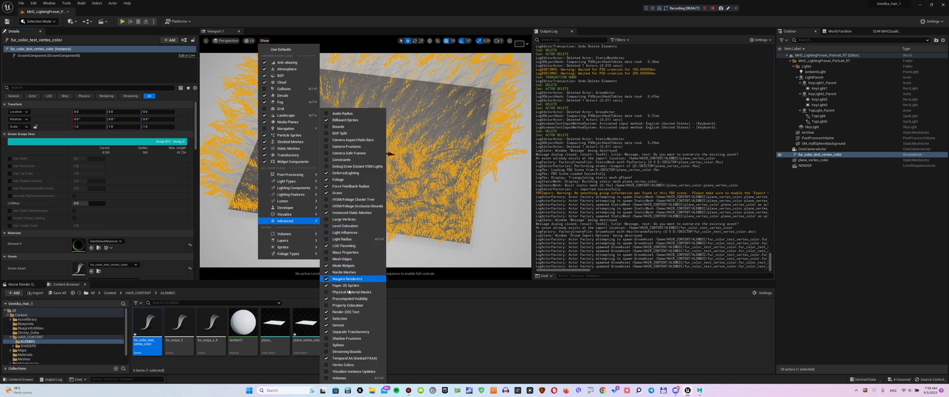
pyautogui.click(346, 318)
pyautogui.scroll(-2, 297, 217)
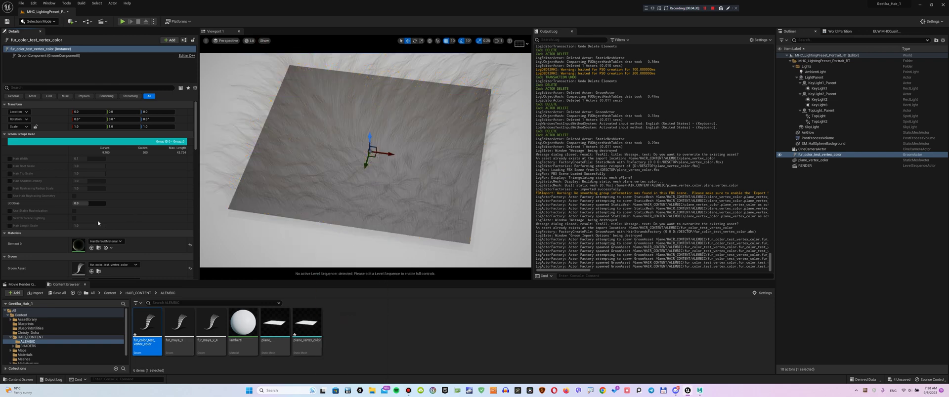
pyautogui.click(10, 159)
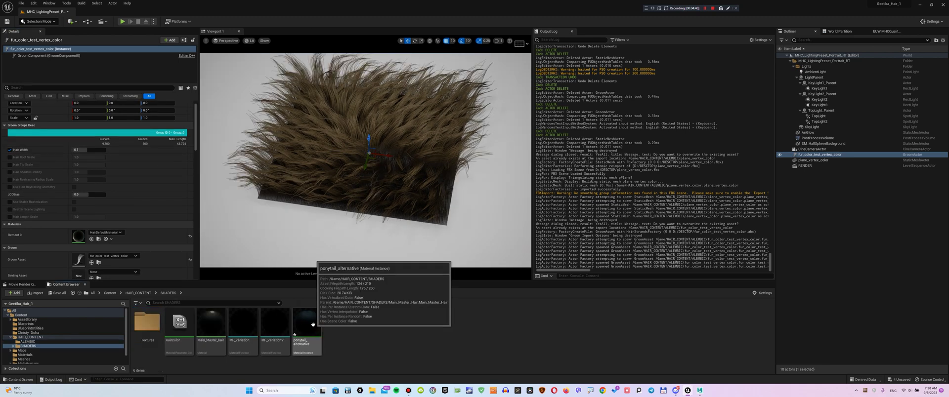
# Assign the ponytail_alternative material to the groom, with its VertexBlend set to 1.0, and save the material instance
pyautogui.moveTo(310, 330); pyautogui.dragTo(78, 238)
pyautogui.doubleClick(306, 327)
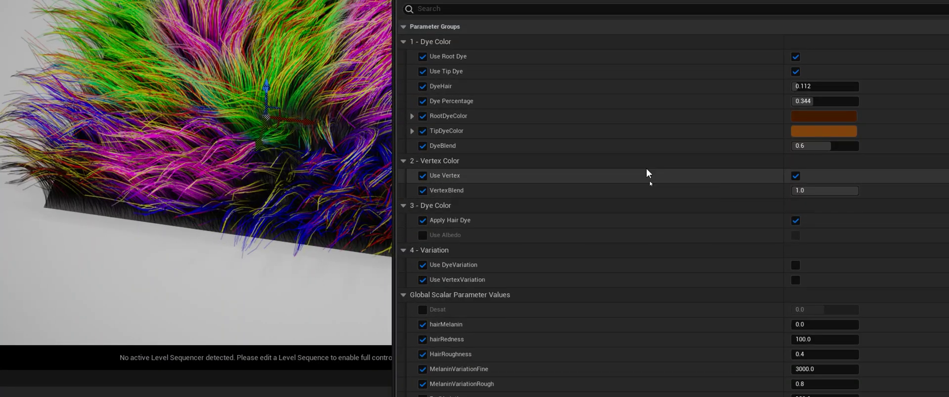
pyautogui.moveTo(825, 190)
pyautogui.mouseDown()
pyautogui.moveTo(765, 191)
pyautogui.moveTo(829, 190)
pyautogui.mouseUp()
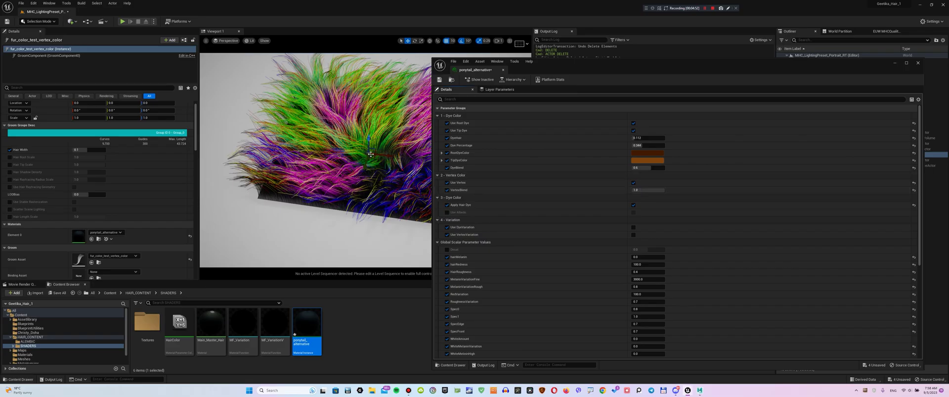
pyautogui.click(439, 80)
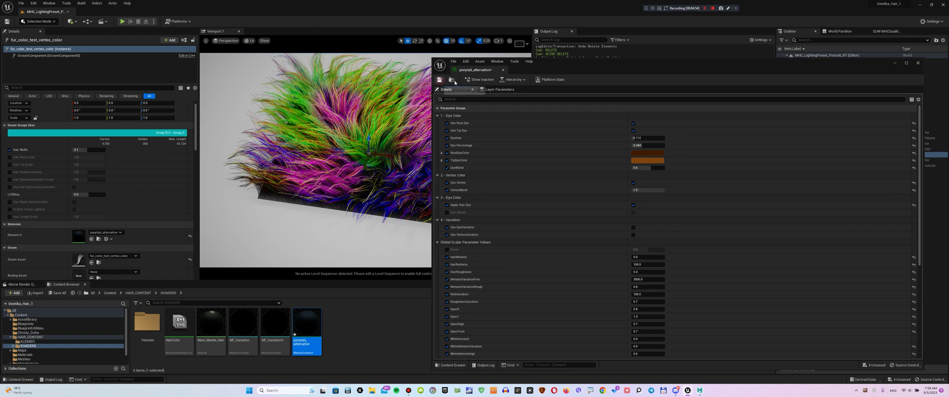
pyautogui.click(918, 64)
pyautogui.moveTo(366, 160); pyautogui.dragTo(346, 173, button='right')
pyautogui.scroll(3, 365, 159)
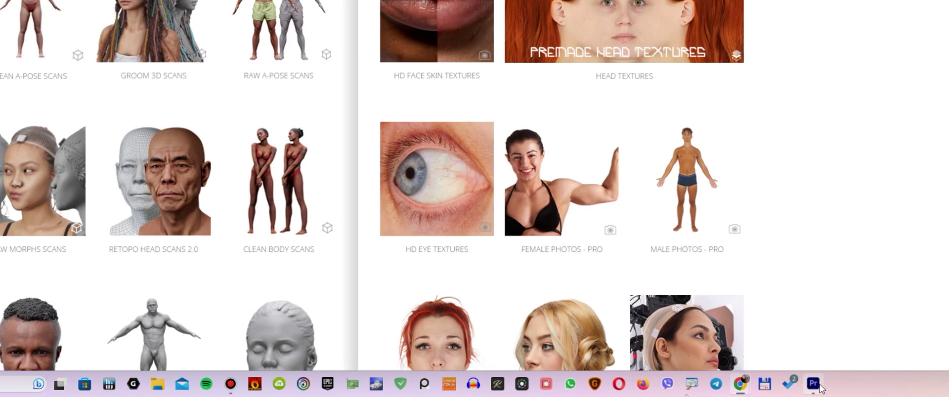
# In the browser, look through the 3D groom scans and the first page of groom photo references on 3d.sk
pyautogui.scroll(-2, 697, 351)
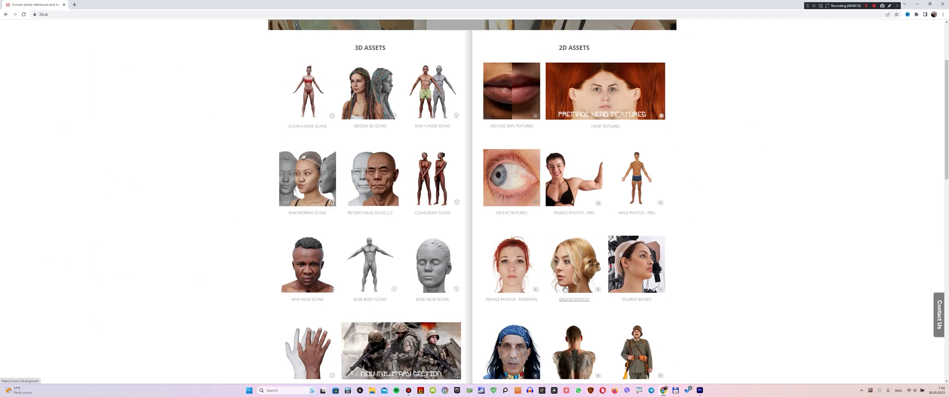
pyautogui.click(565, 289)
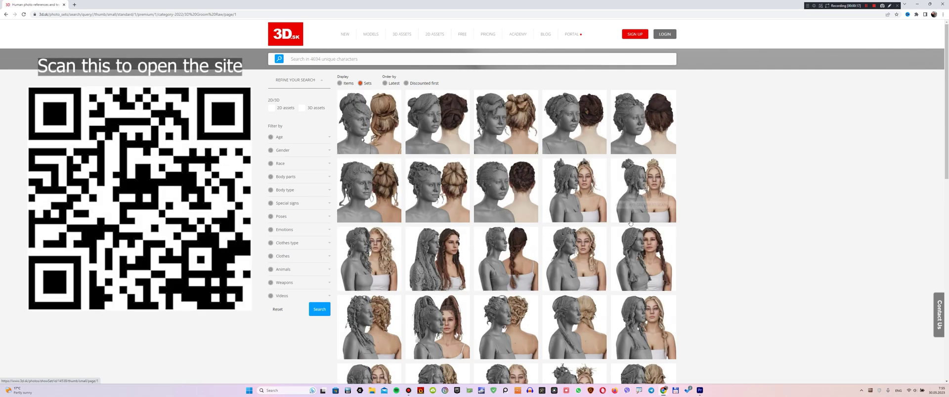
pyautogui.scroll(-12, 552, 190)
pyautogui.scroll(1, 534, 198)
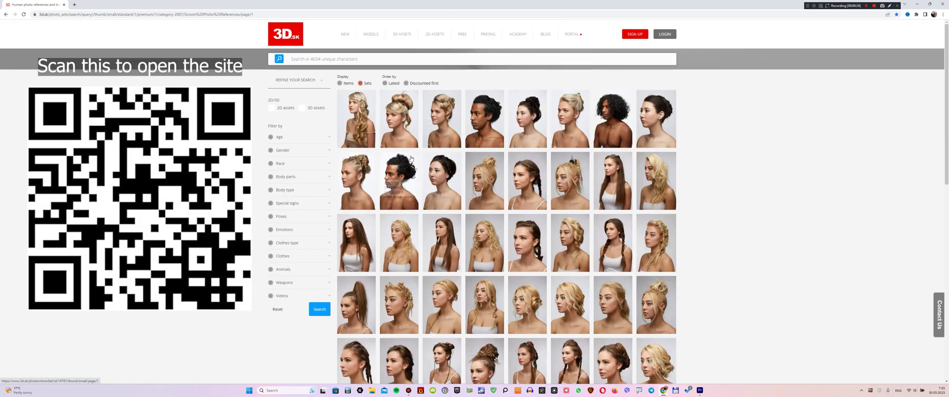
pyautogui.scroll(-2, 410, 160)
pyautogui.scroll(-1, 505, 234)
pyautogui.scroll(-4, 518, 244)
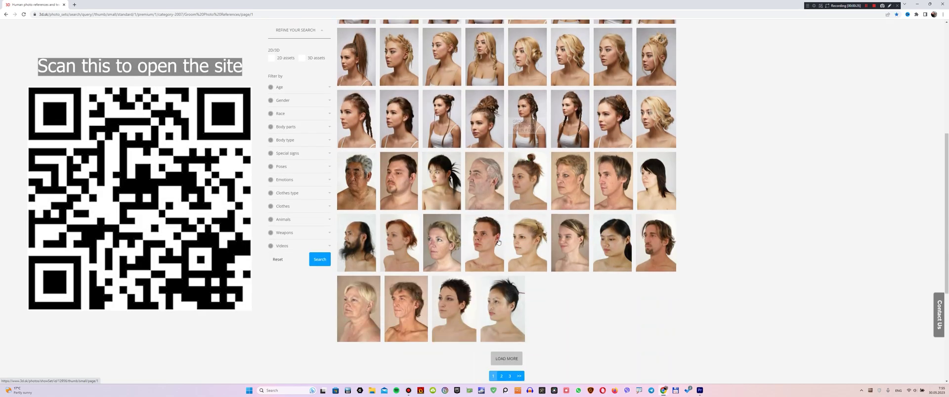
pyautogui.scroll(-4, 518, 267)
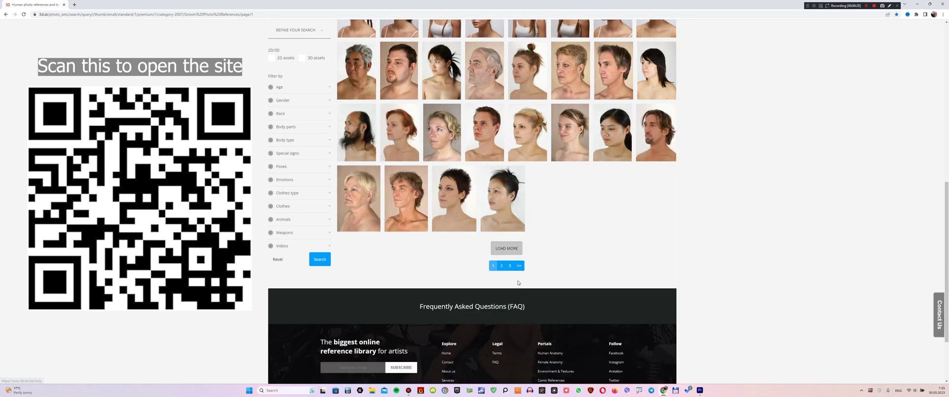
# Look through pages 2 and 3 of the groom photo references
pyautogui.click(502, 266)
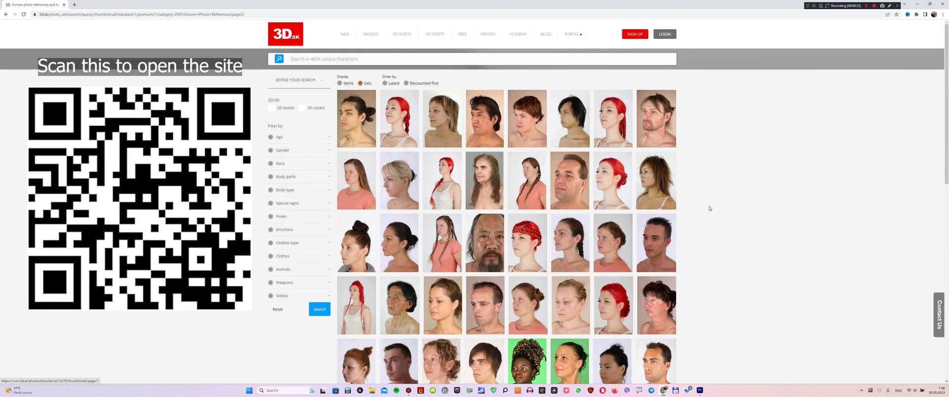
pyautogui.scroll(-10, 709, 209)
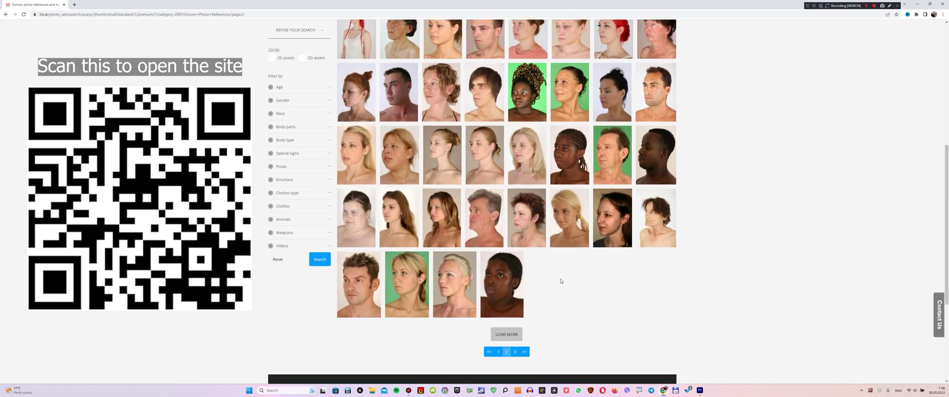
pyautogui.click(514, 352)
pyautogui.scroll(-10, 569, 213)
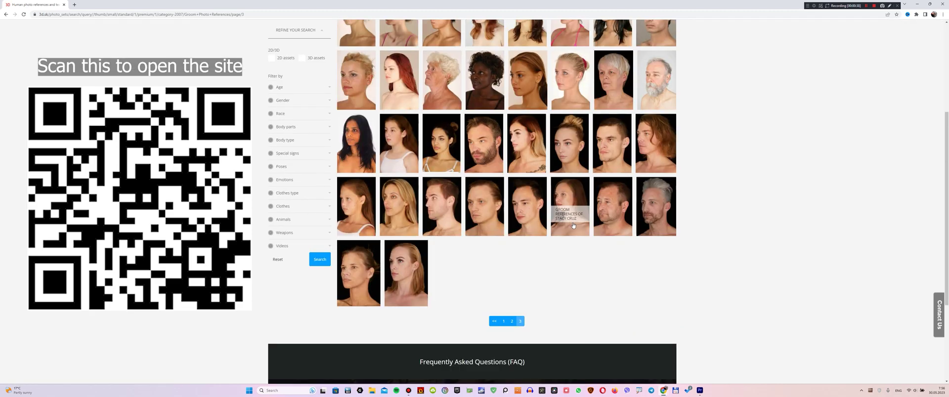
pyautogui.scroll(10, 553, 319)
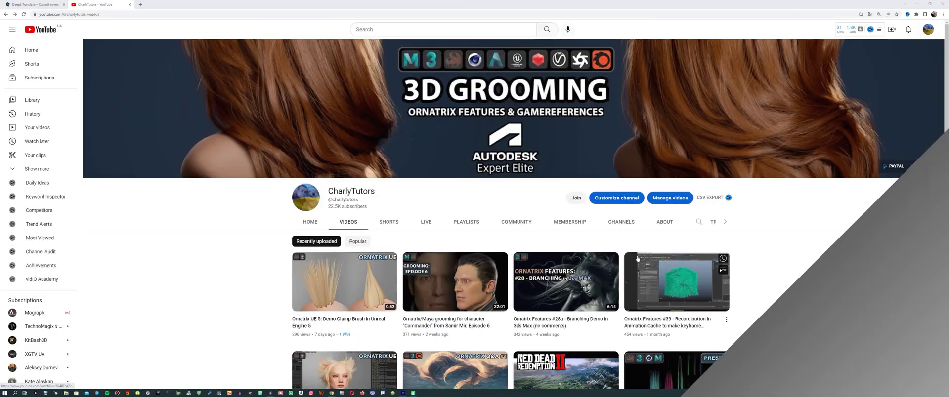
# View the CharlyTutors video list on YouTube and open the video on the Demo Clump Brush in Unreal Engine 5
pyautogui.scroll(-1, 638, 258)
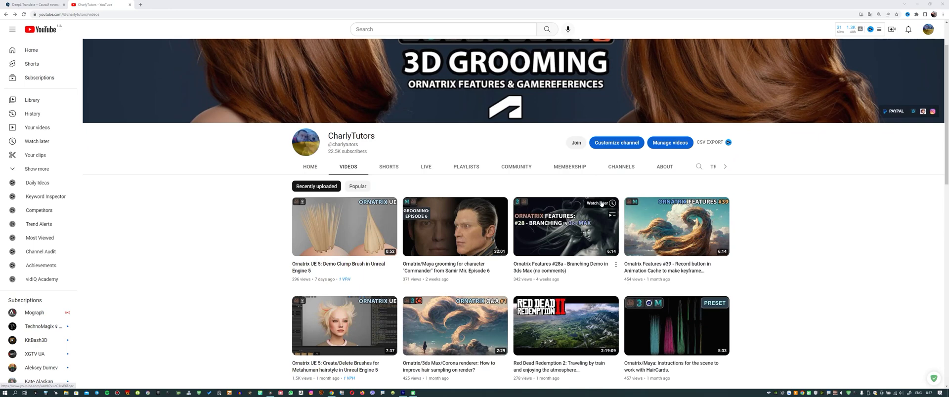
pyautogui.hotkey('ctrl', '4')
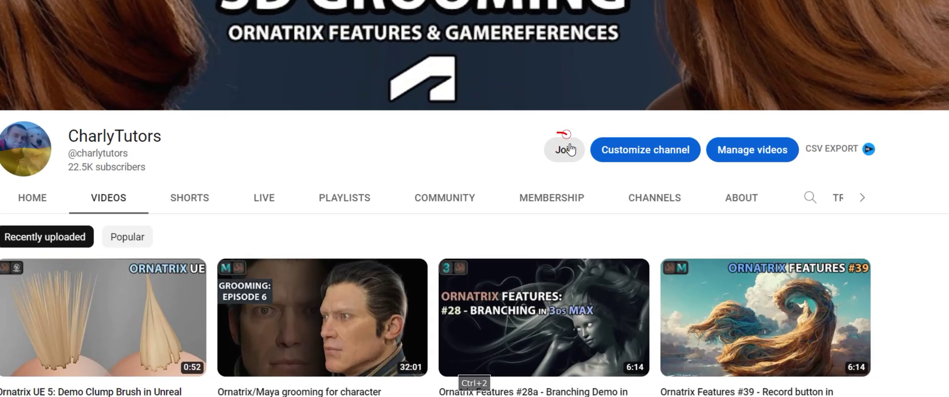
pyautogui.moveTo(575, 161); pyautogui.dragTo(527, 147)
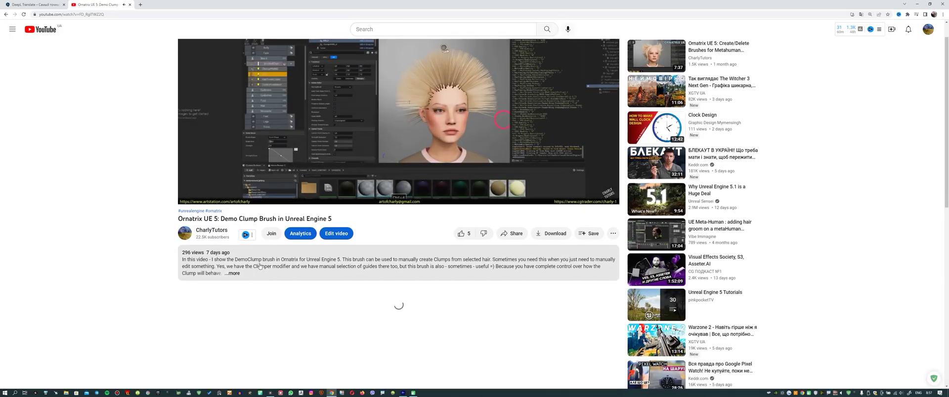
pyautogui.hotkey('ctrl', '4')
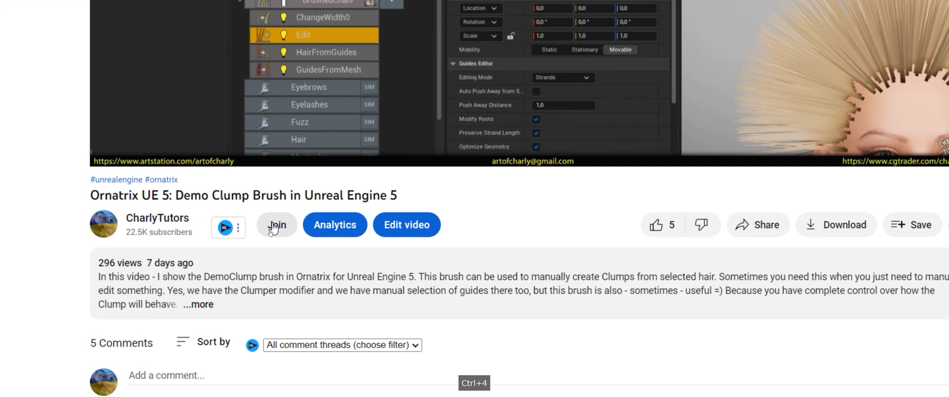
# View the membership option beneath the Demo Clump Brush video and look through the CharlyTutors channel's uploaded videos
pyautogui.hotkey('ctrl', '2')
pyautogui.moveTo(254, 227)
pyautogui.mouseDown()
pyautogui.moveTo(278, 212)
pyautogui.moveTo(290, 233)
pyautogui.mouseUp()
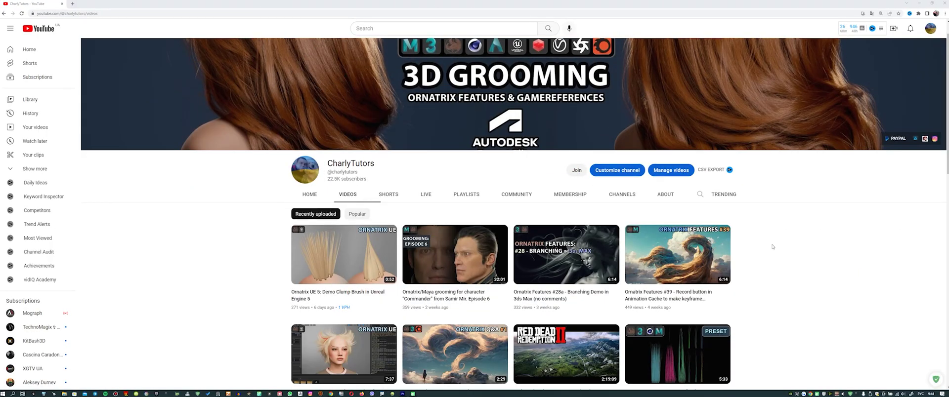
pyautogui.scroll(-5, 773, 246)
pyautogui.scroll(6, 773, 246)
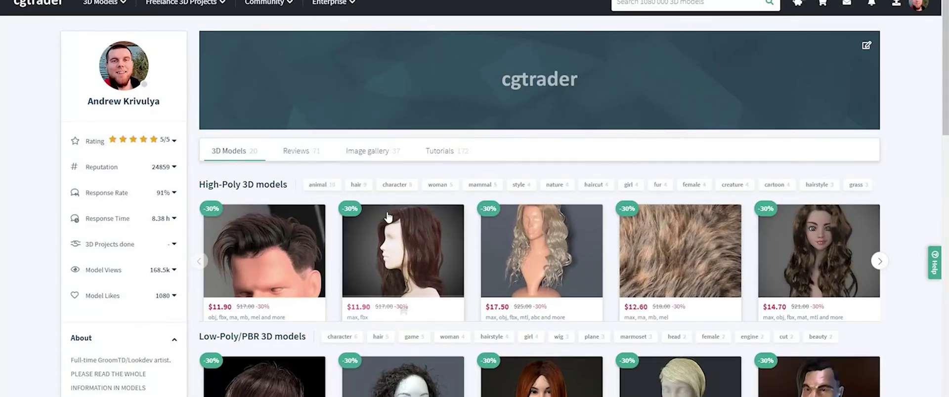
# Look through the artist's 3D hair and fur models on CGTrader and the products in the ArtStation store
pyautogui.scroll(-5, 393, 218)
pyautogui.scroll(3, 393, 222)
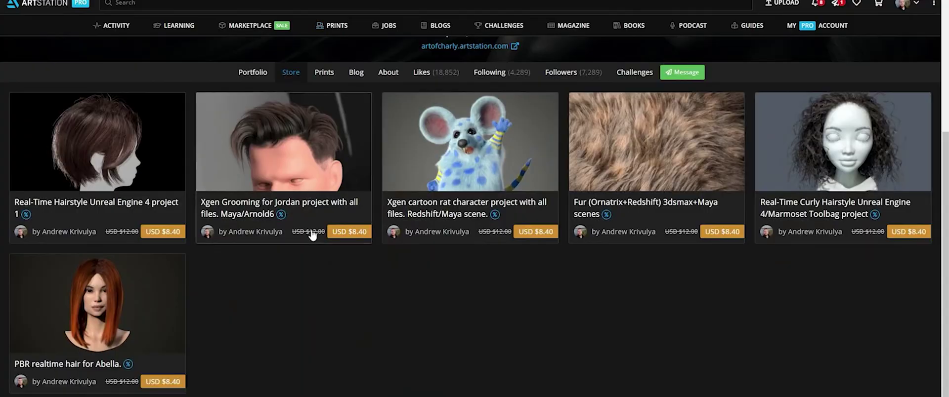
pyautogui.scroll(-1, 312, 234)
pyautogui.scroll(5, 314, 235)
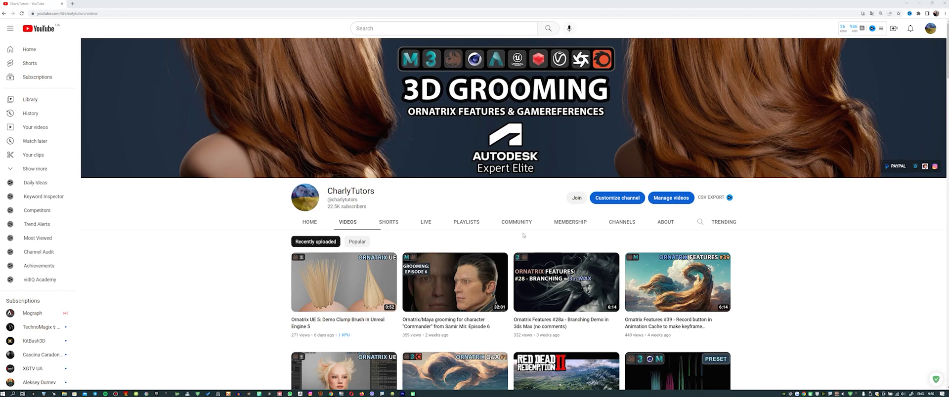
# Open the CharlyTutors channel's Community page on YouTube and look through its older posts
pyautogui.hotkey('ctrl', '1')
pyautogui.hotkey('ctrl', '2')
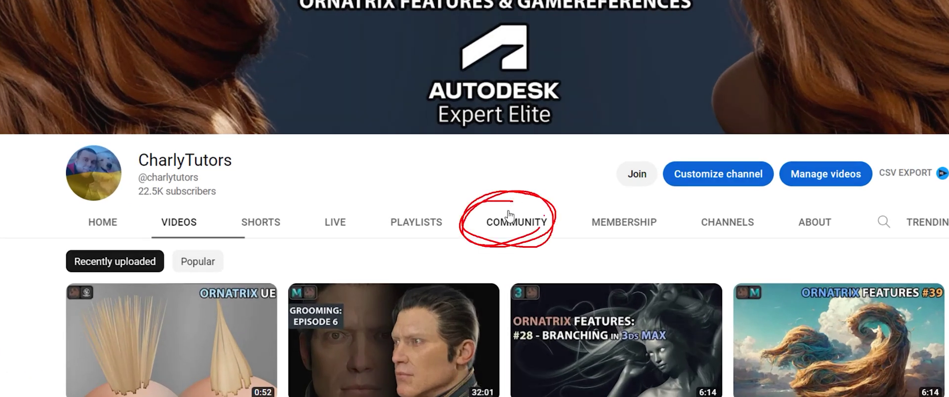
pyautogui.click(509, 215)
pyautogui.scroll(-10, 114, 365)
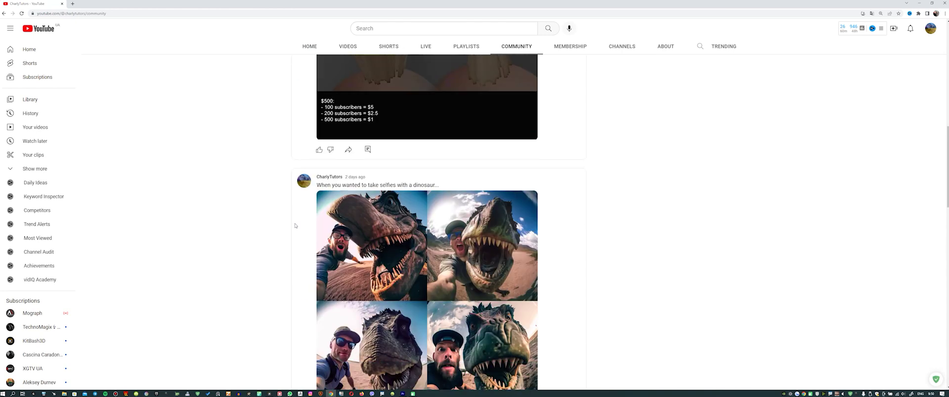
pyautogui.scroll(-15, 295, 225)
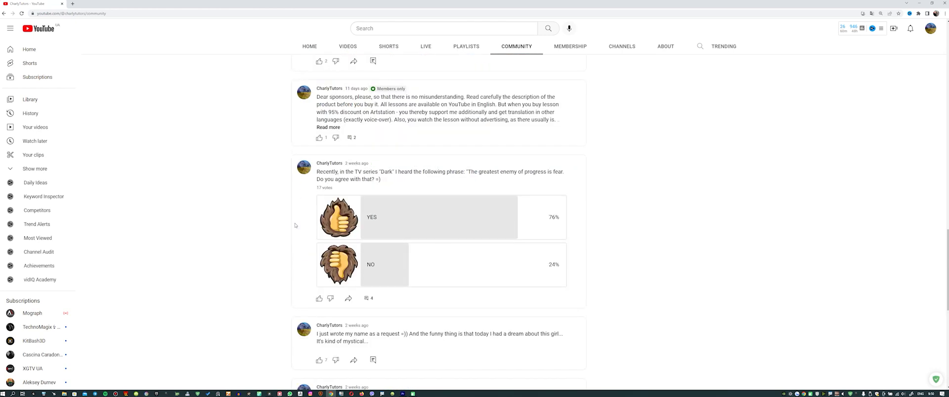
pyautogui.scroll(-9, 295, 226)
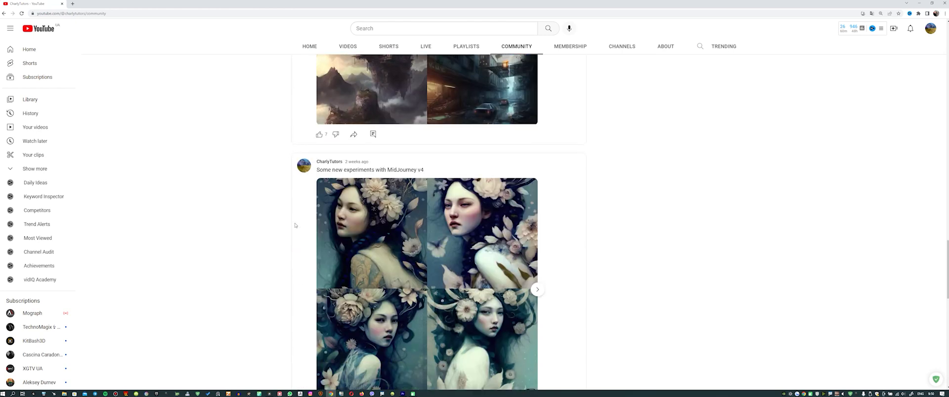
pyautogui.scroll(-15, 295, 226)
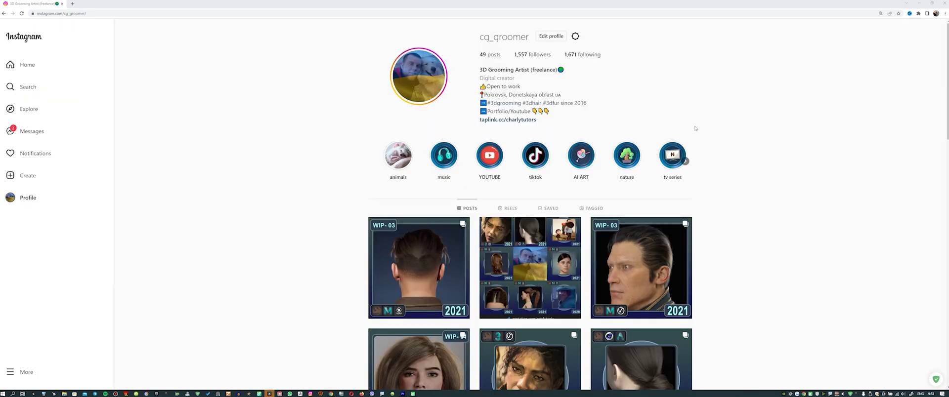
# Look through the grooming artwork posts on the 3D grooming artist's Instagram profile
pyautogui.scroll(-18, 694, 128)
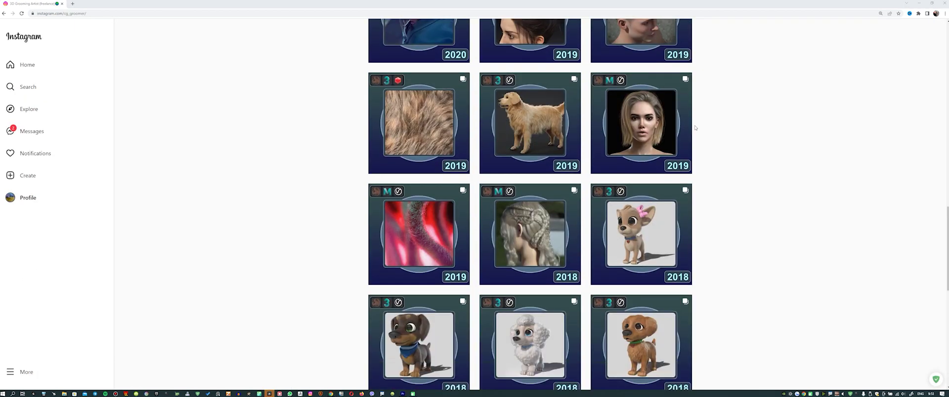
pyautogui.scroll(-12, 694, 128)
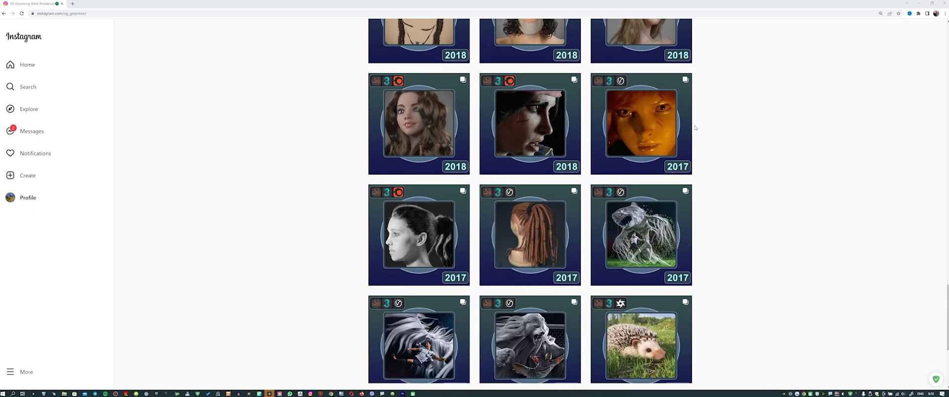